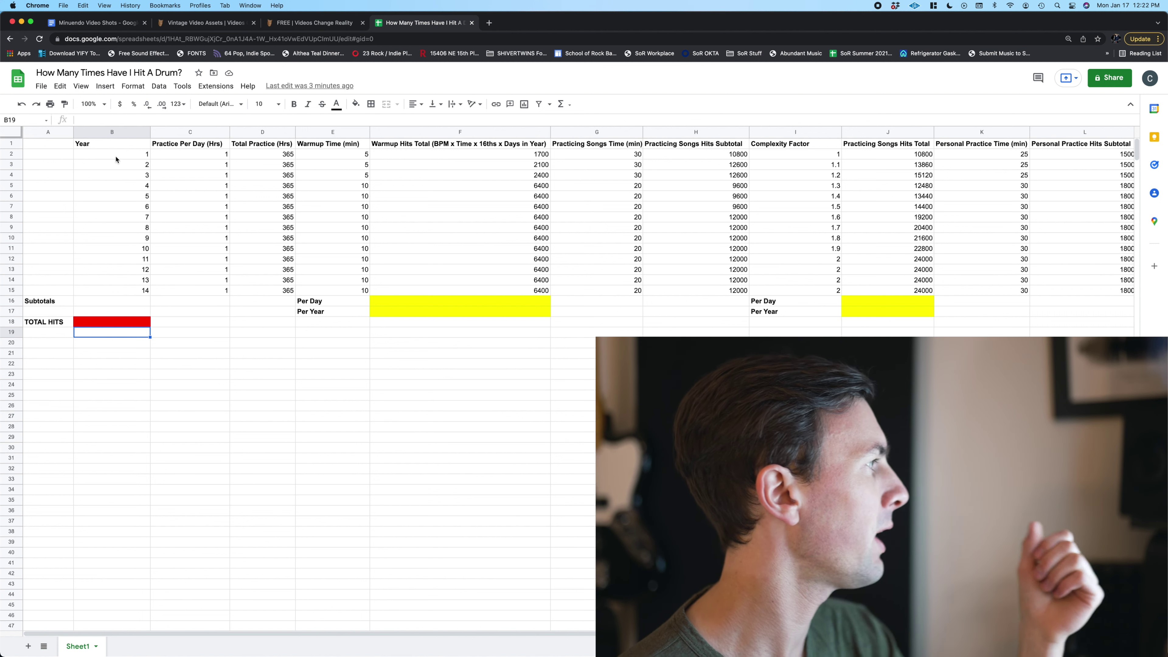
# Highlight years 1–14 in column B and the daily practice hours for every year
pyautogui.click(95, 145)
pyautogui.moveTo(95, 145); pyautogui.dragTo(87, 291)
pyautogui.click(87, 292)
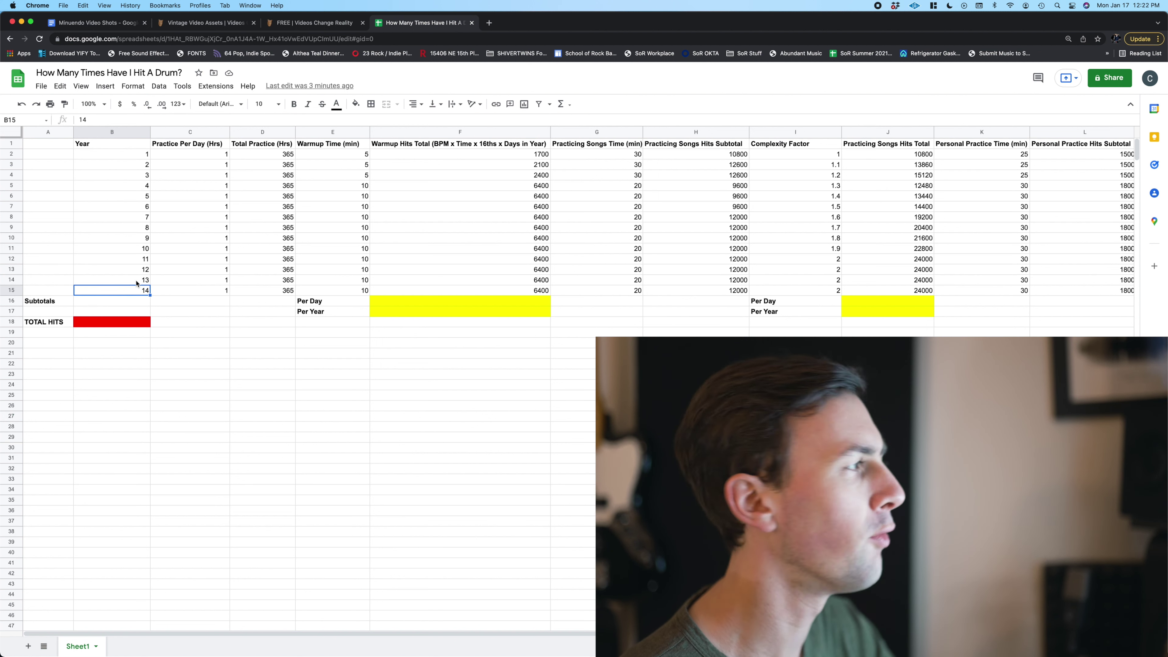
pyautogui.moveTo(201, 154); pyautogui.dragTo(200, 297)
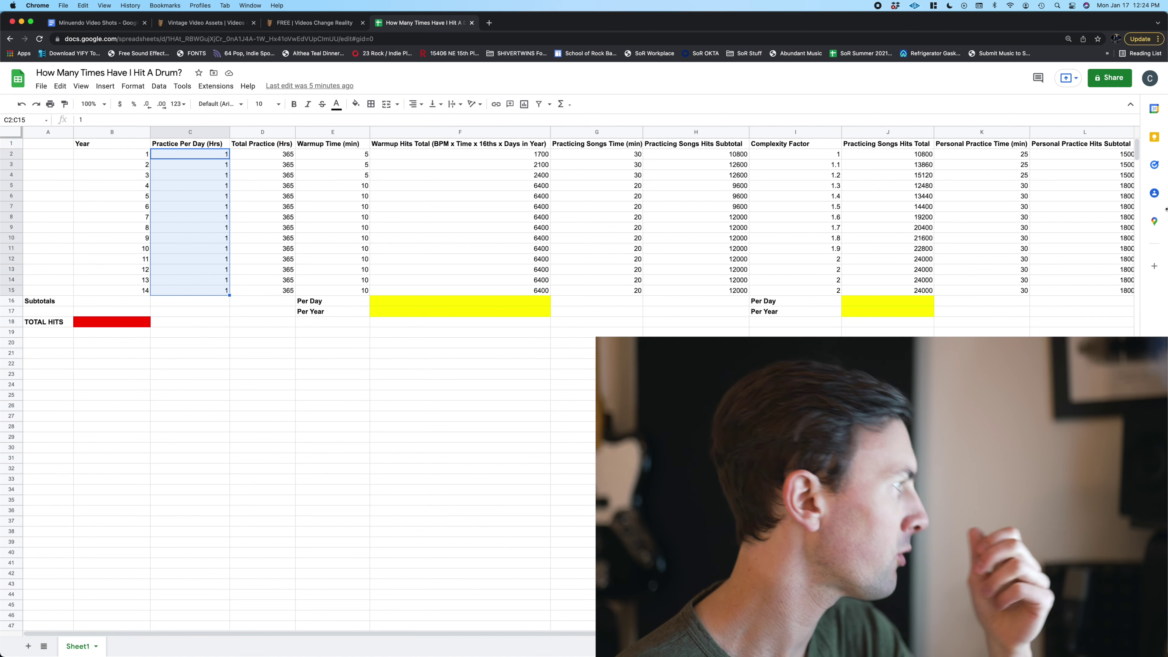
# Review the yearly warmup times, ending on the first warmup hits formula
pyautogui.click(337, 155)
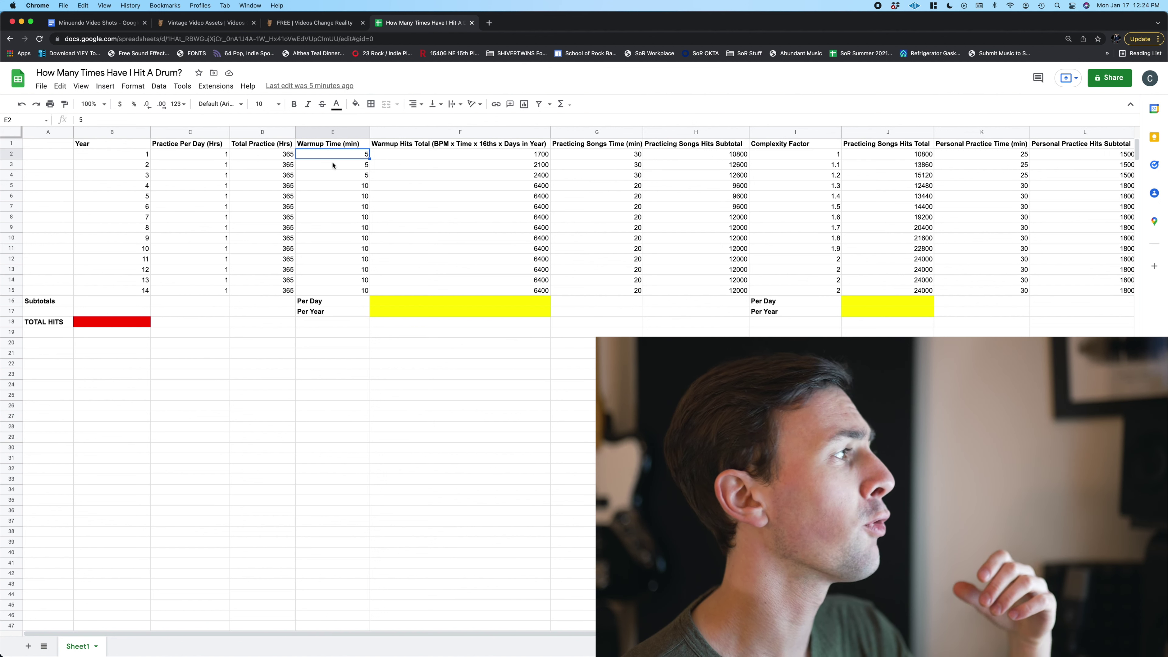
pyautogui.press('Down')
pyautogui.press('Down')
pyautogui.press('Down')
pyautogui.press('Down')
pyautogui.press('Down')
pyautogui.press('Down')
pyautogui.press('Down')
pyautogui.press('Down')
pyautogui.press('Down')
pyautogui.press('Down')
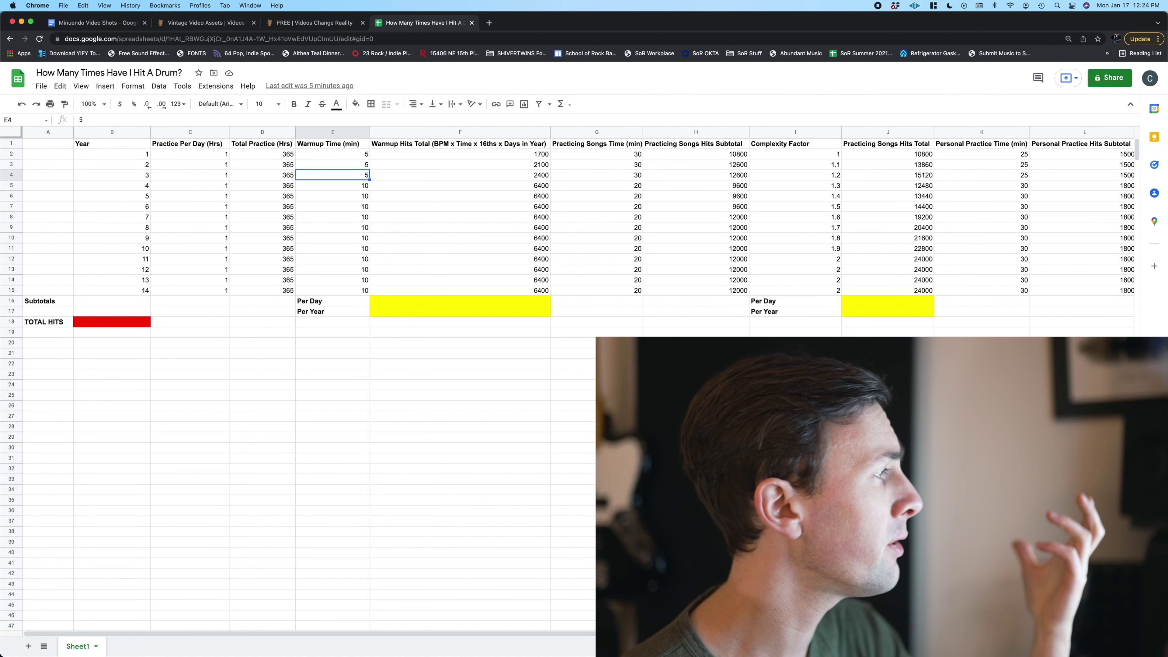
pyautogui.press('Down')
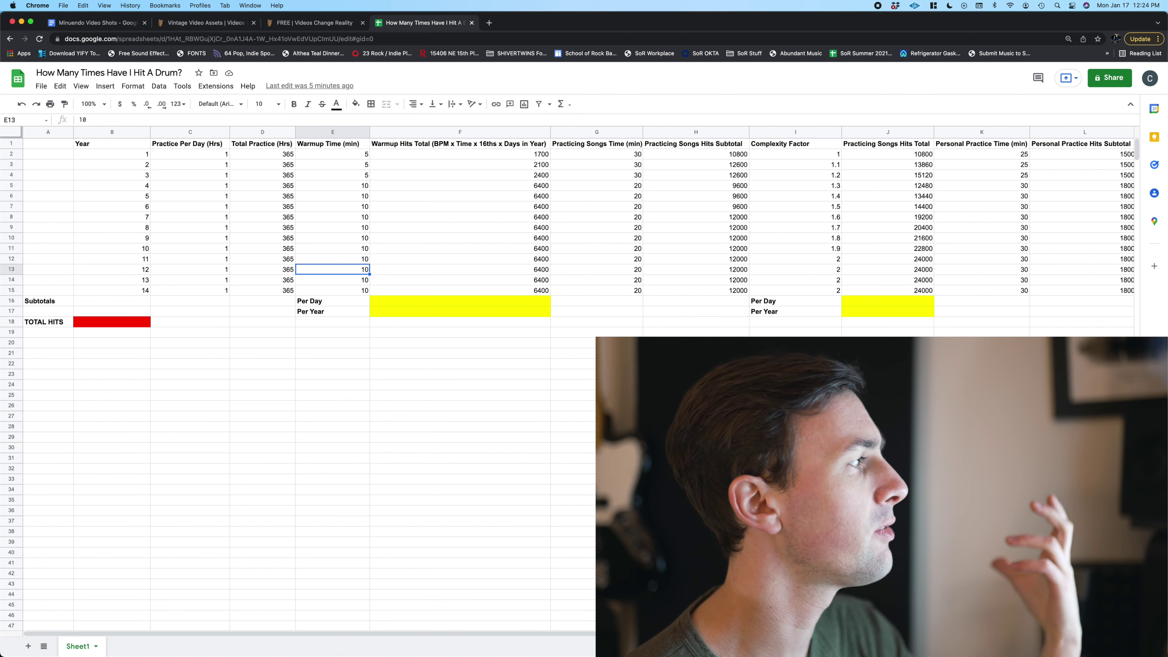
pyautogui.press('Up')
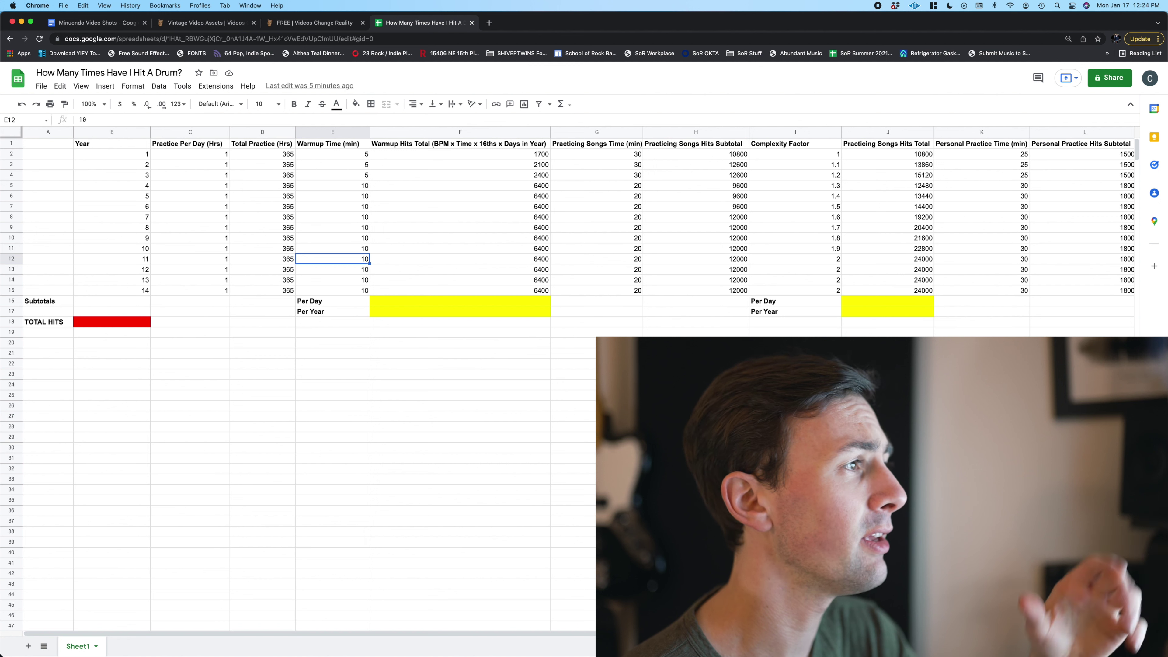
pyautogui.press('Up')
pyautogui.press('Up')
pyautogui.press('Up')
pyautogui.press('Up')
pyautogui.press('Up')
pyautogui.press('Up')
pyautogui.press('Up')
pyautogui.press('Up')
pyautogui.press('Up')
pyautogui.press('Up')
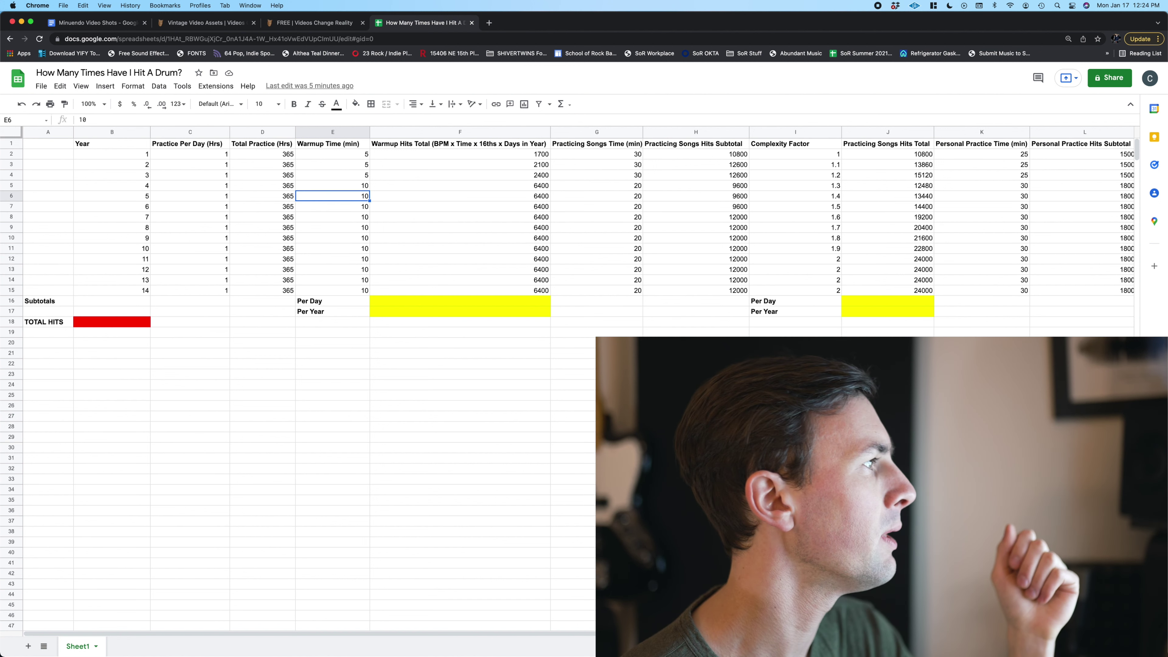
pyautogui.press('Right')
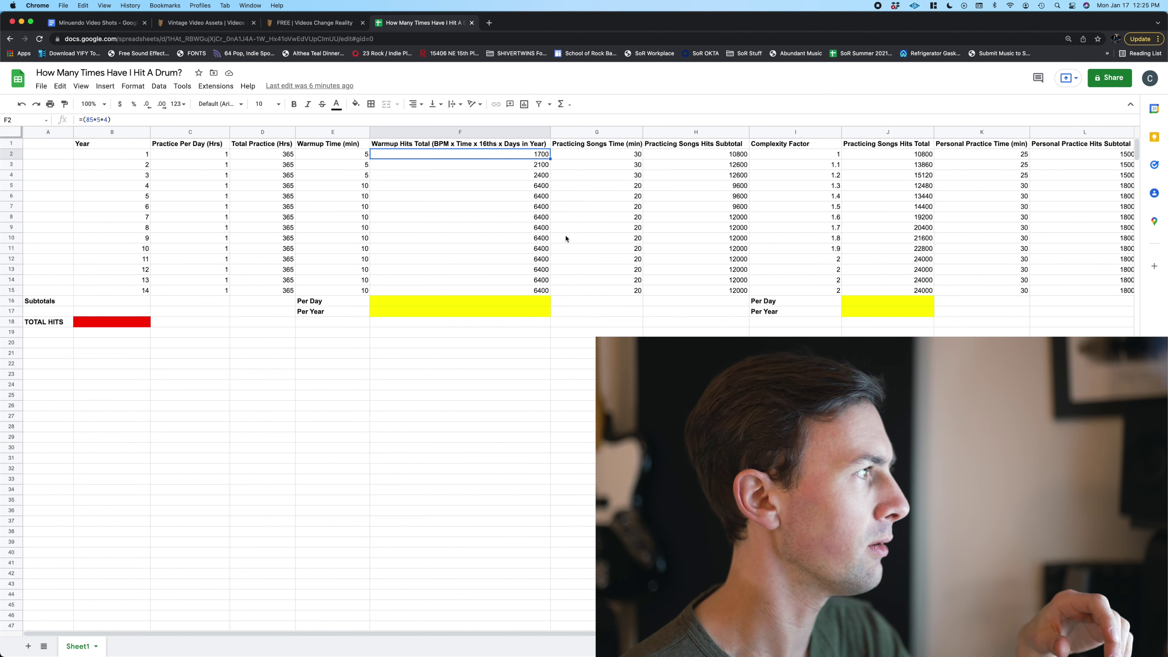
# Check the warmup hits formulas down column F and select the Per Day subtotal cell F16
pyautogui.press('Down')
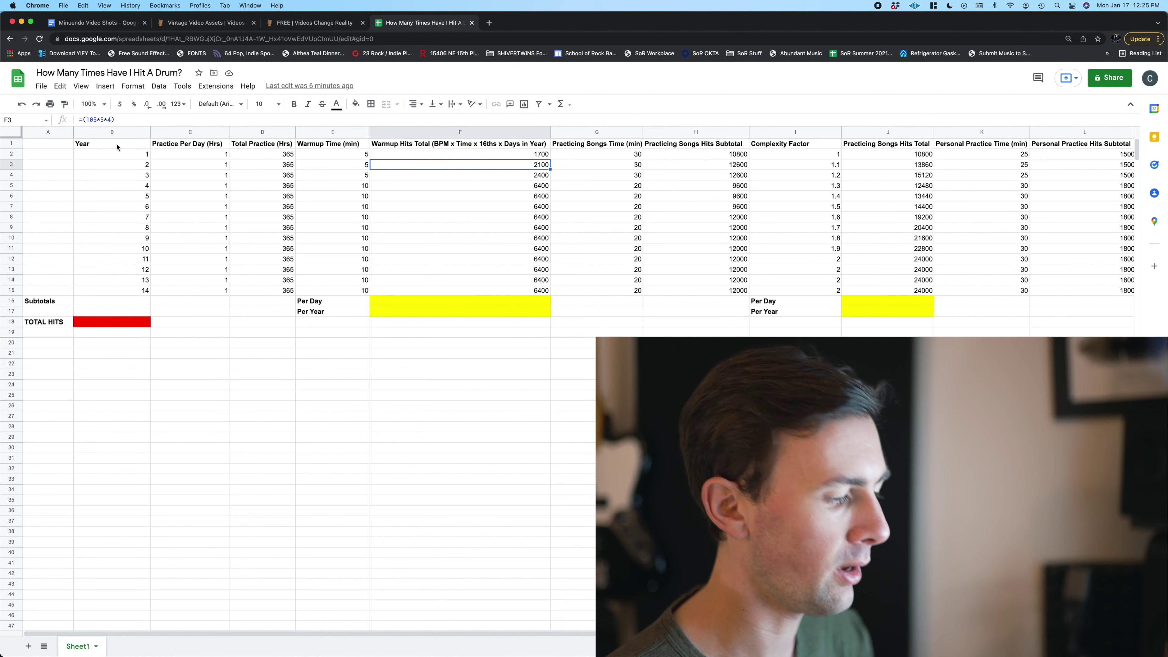
pyautogui.press('Down')
pyautogui.press('Down')
pyautogui.press('Down')
pyautogui.press('Down')
pyautogui.press('Down')
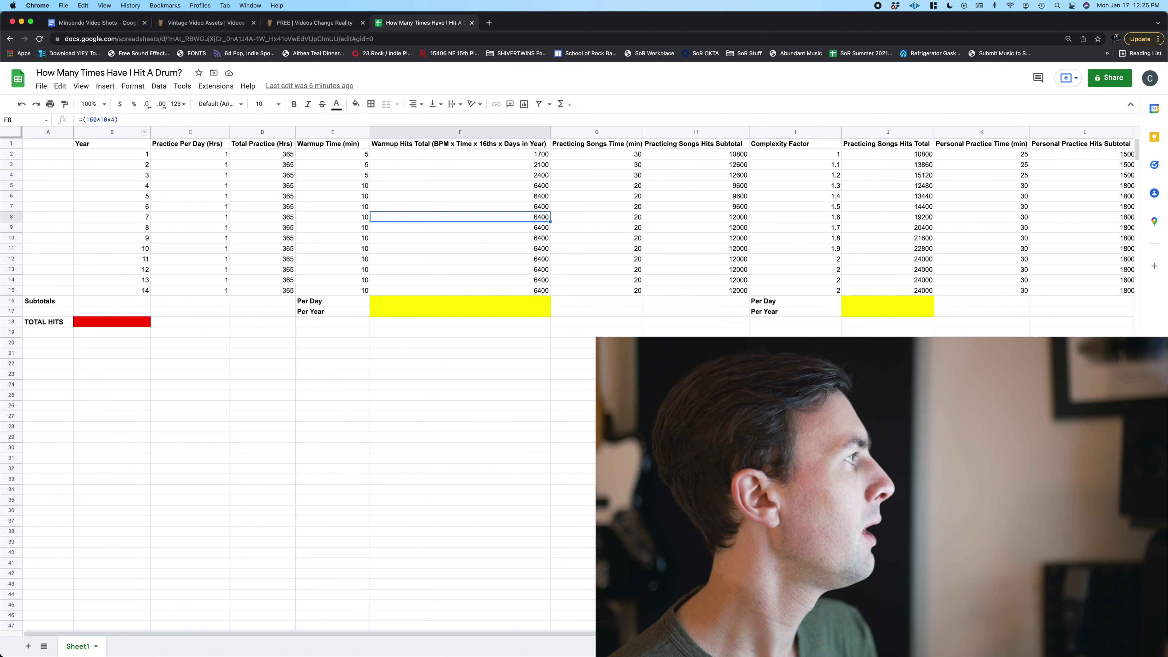
pyautogui.press('Up')
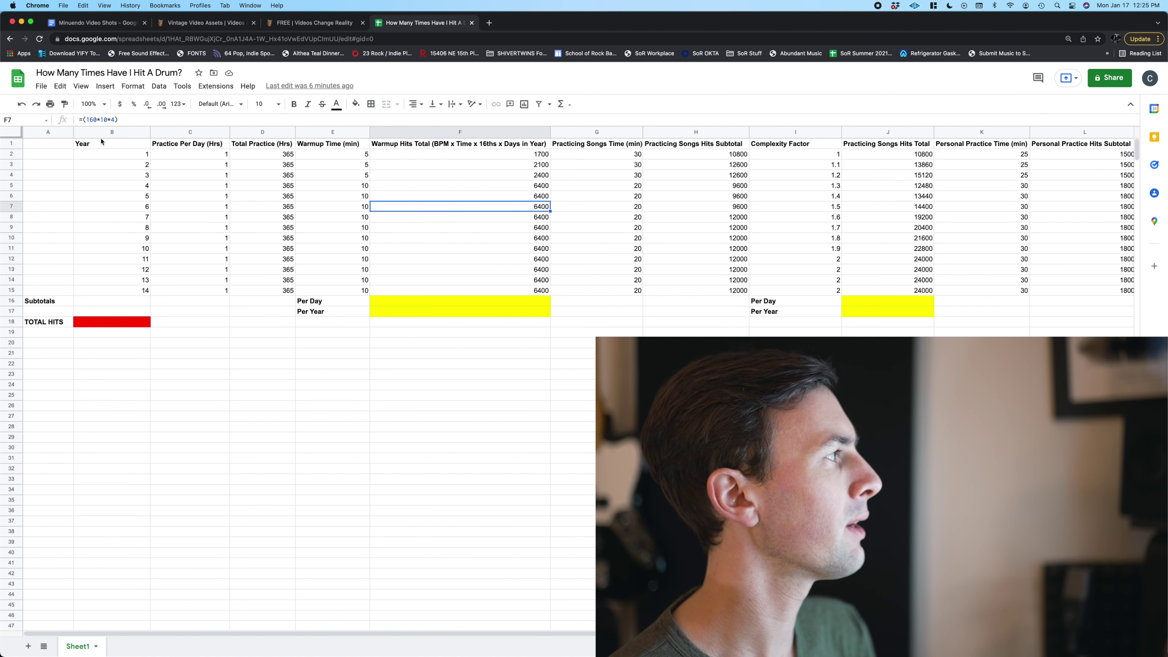
pyautogui.press('Down')
pyautogui.press('Down')
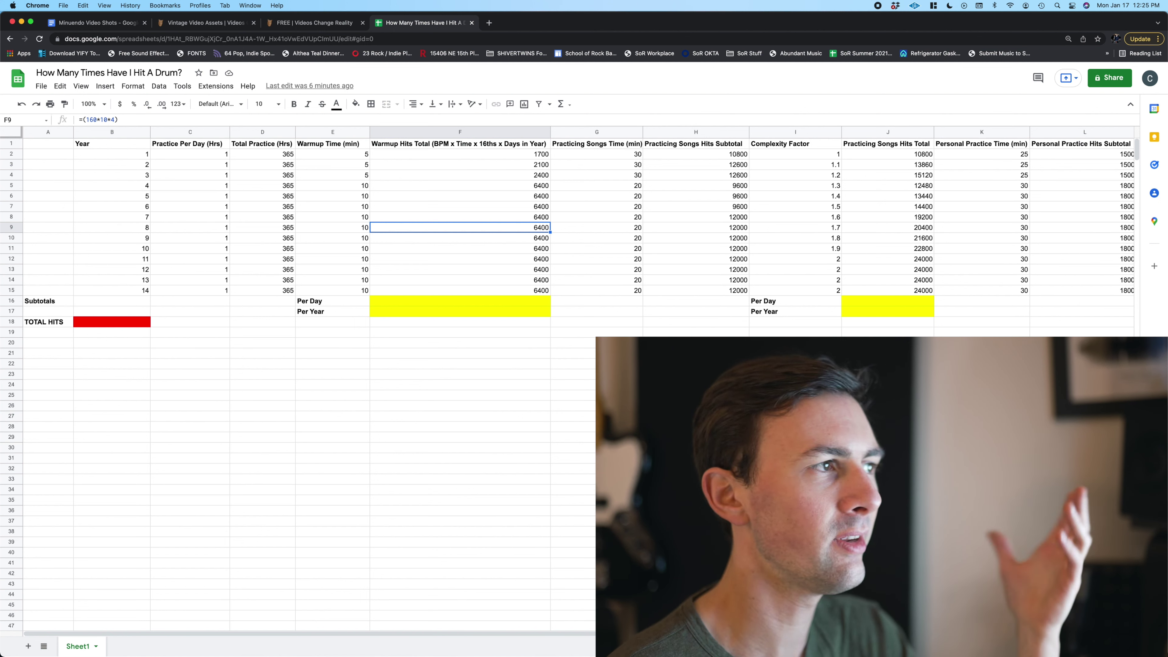
pyautogui.press('Down')
pyautogui.press('Down')
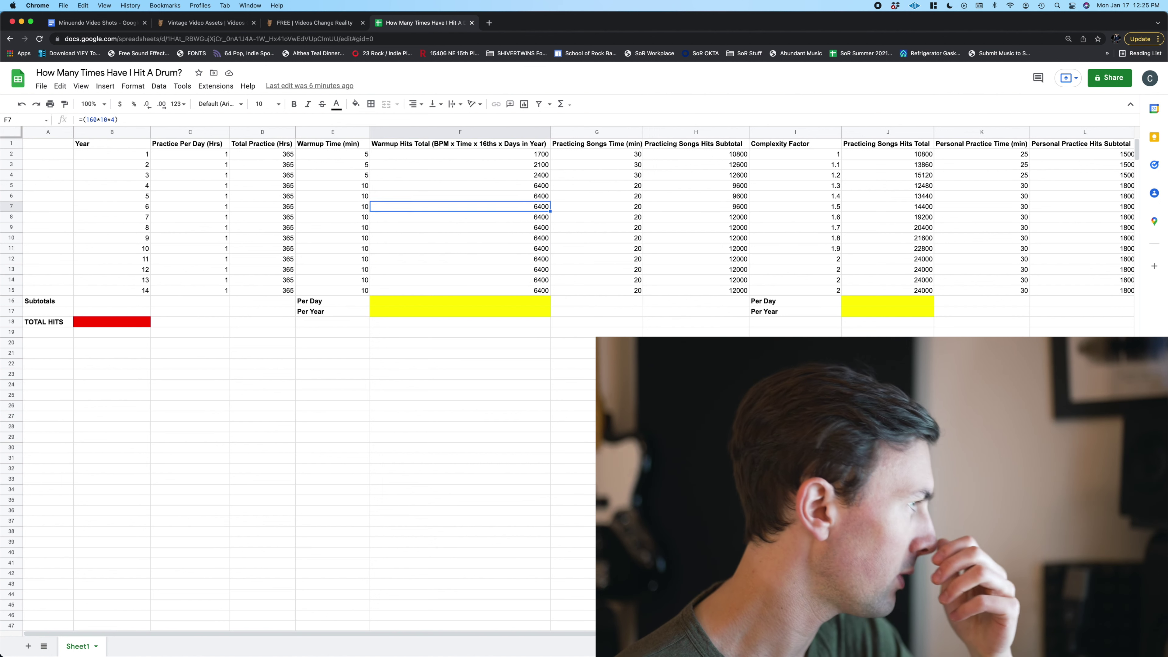
pyautogui.click(460, 217)
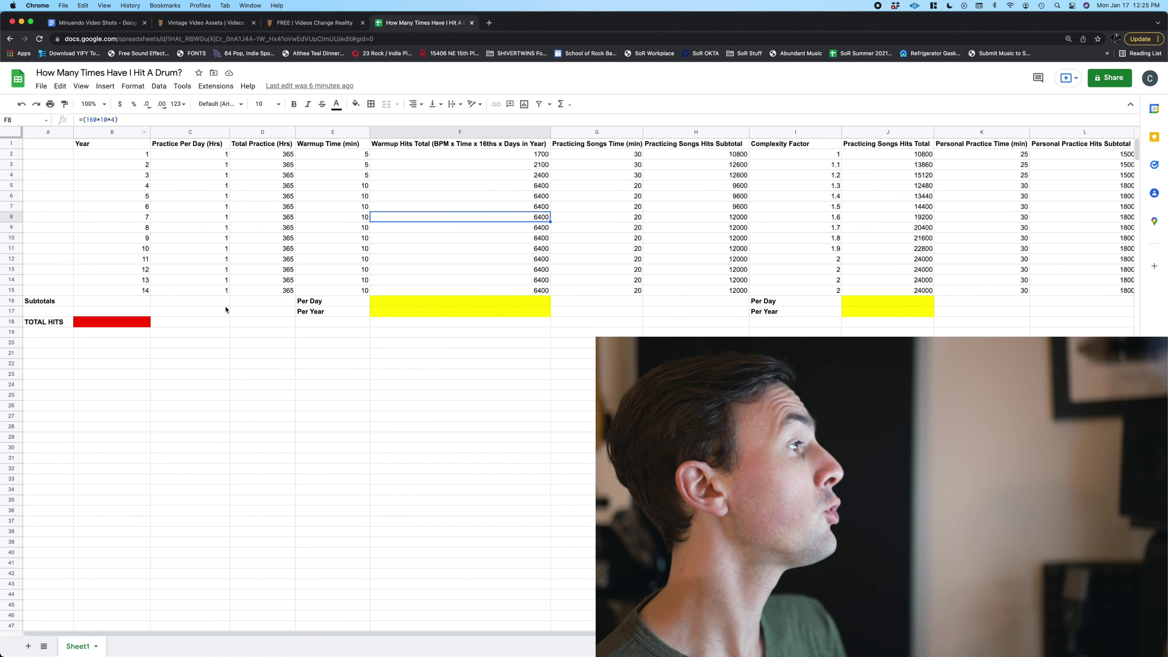
pyautogui.click(448, 303)
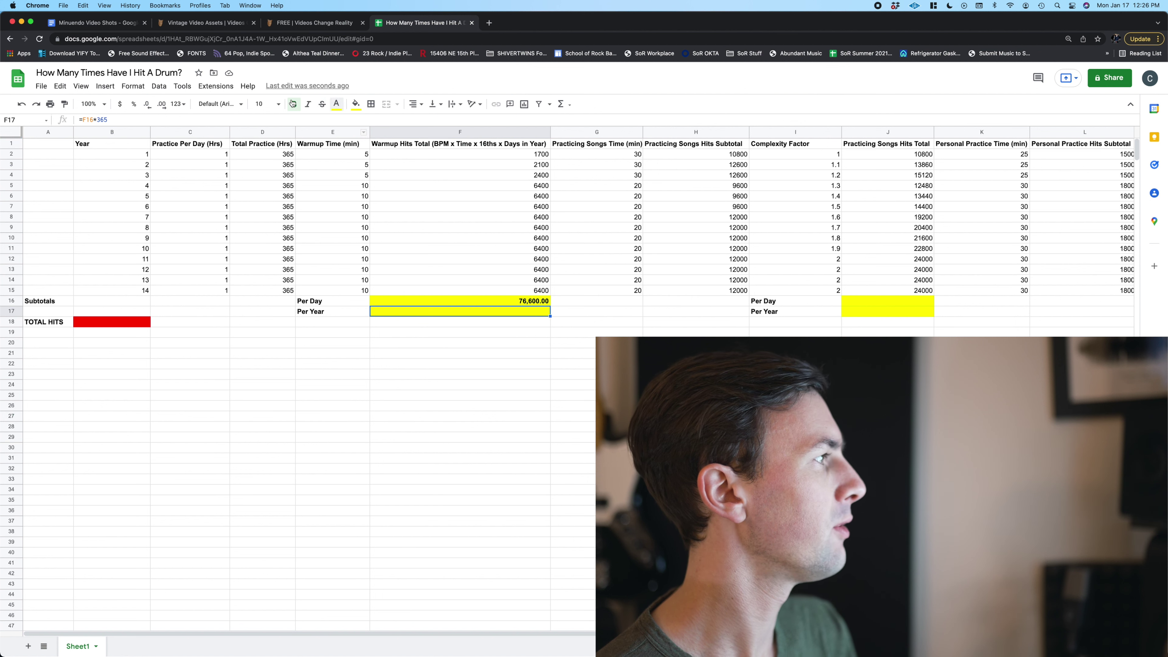
# Turn the F17 Per Year warmup subtotal text black, revealing 27,959,000.00
pyautogui.click(336, 104)
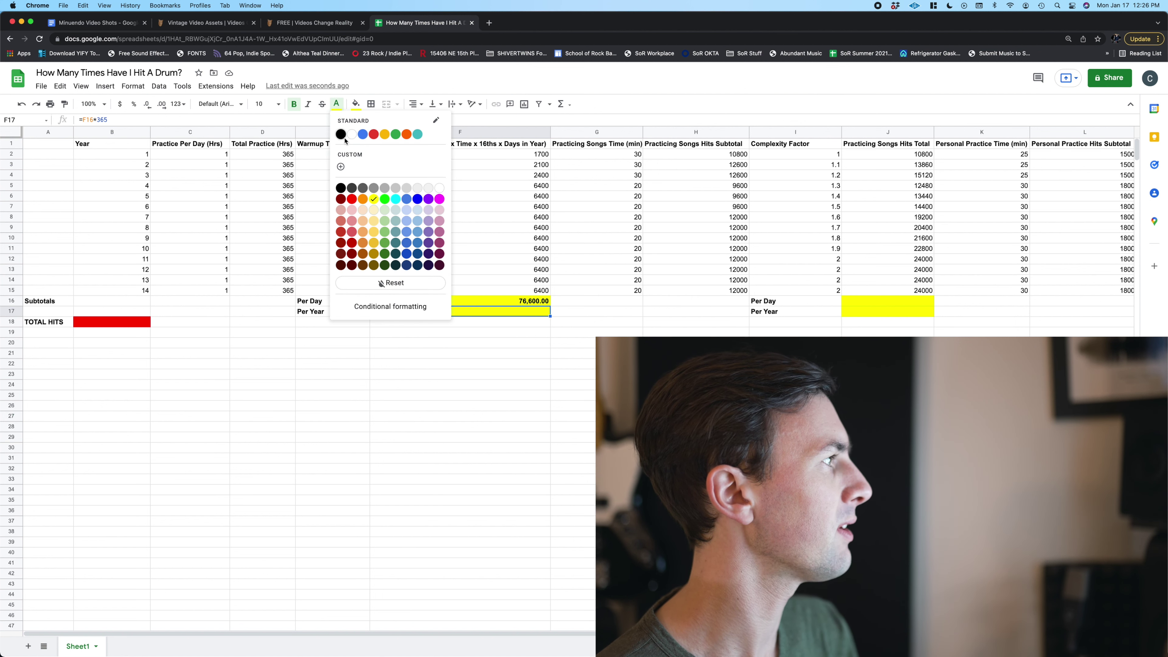
pyautogui.click(341, 135)
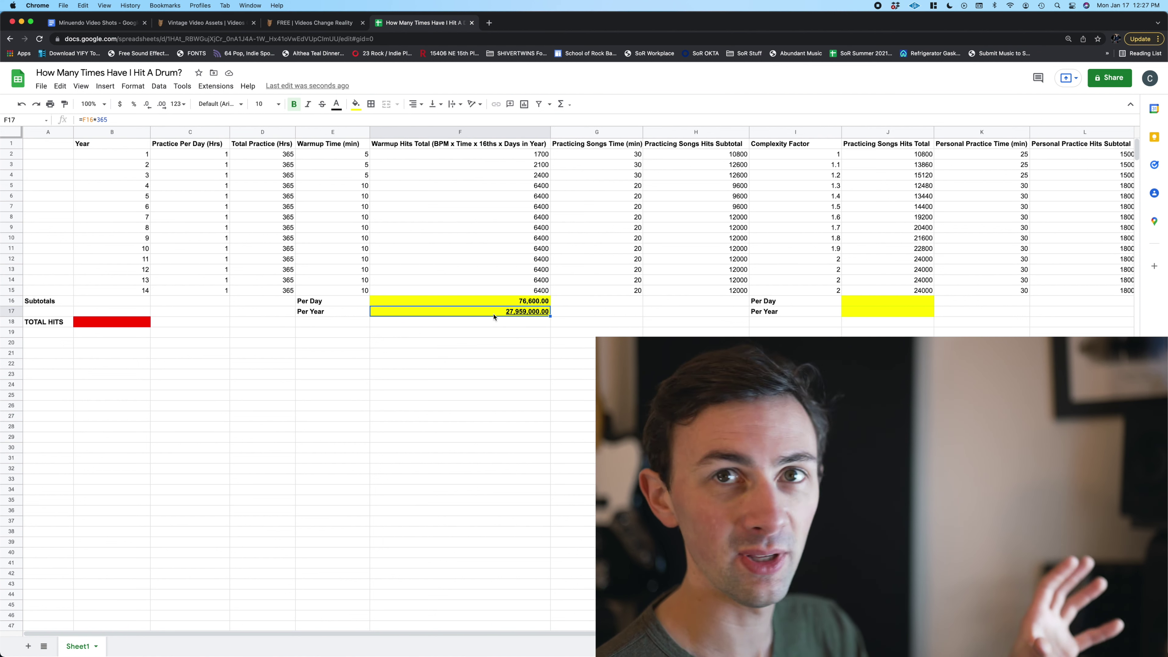
pyautogui.press('Up')
pyautogui.press('Right')
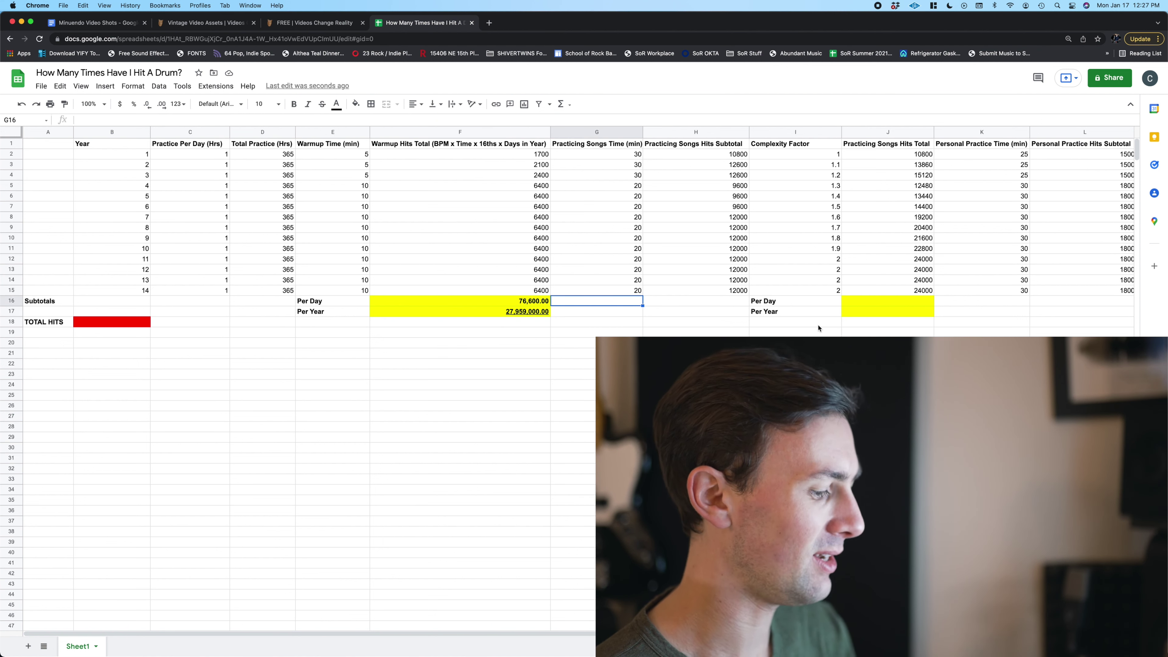
pyautogui.press('Right')
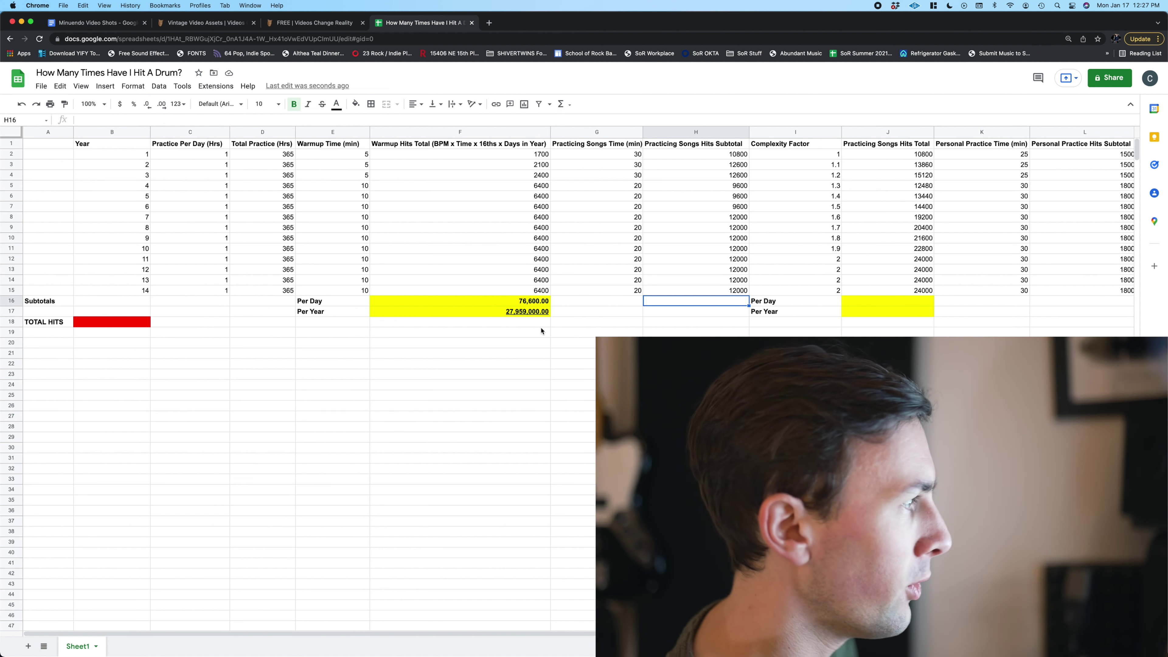
pyautogui.press('Up')
pyautogui.press('Up')
pyautogui.press('Up')
pyautogui.press('Up')
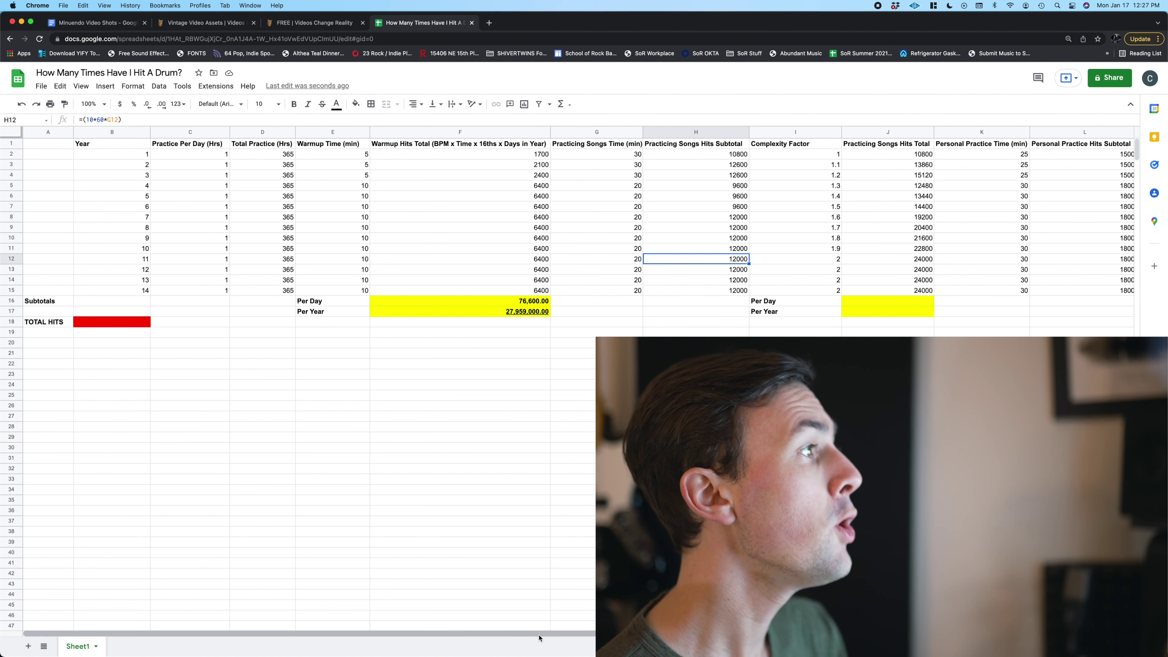
pyautogui.click(623, 155)
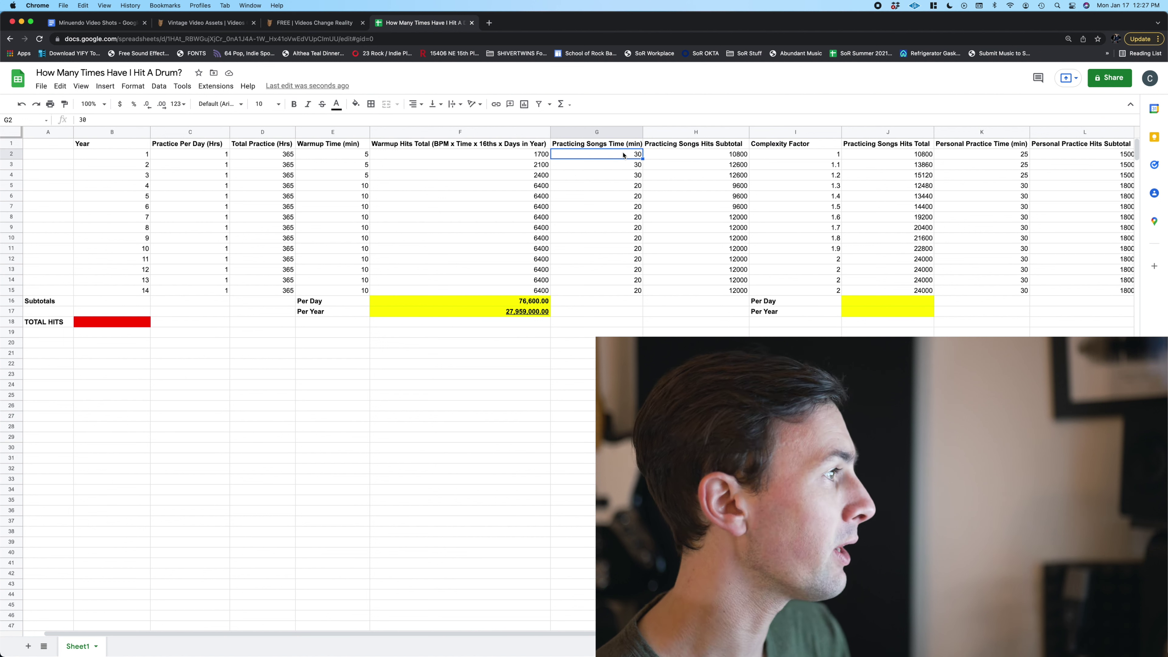
pyautogui.press('Down')
pyautogui.press('Down')
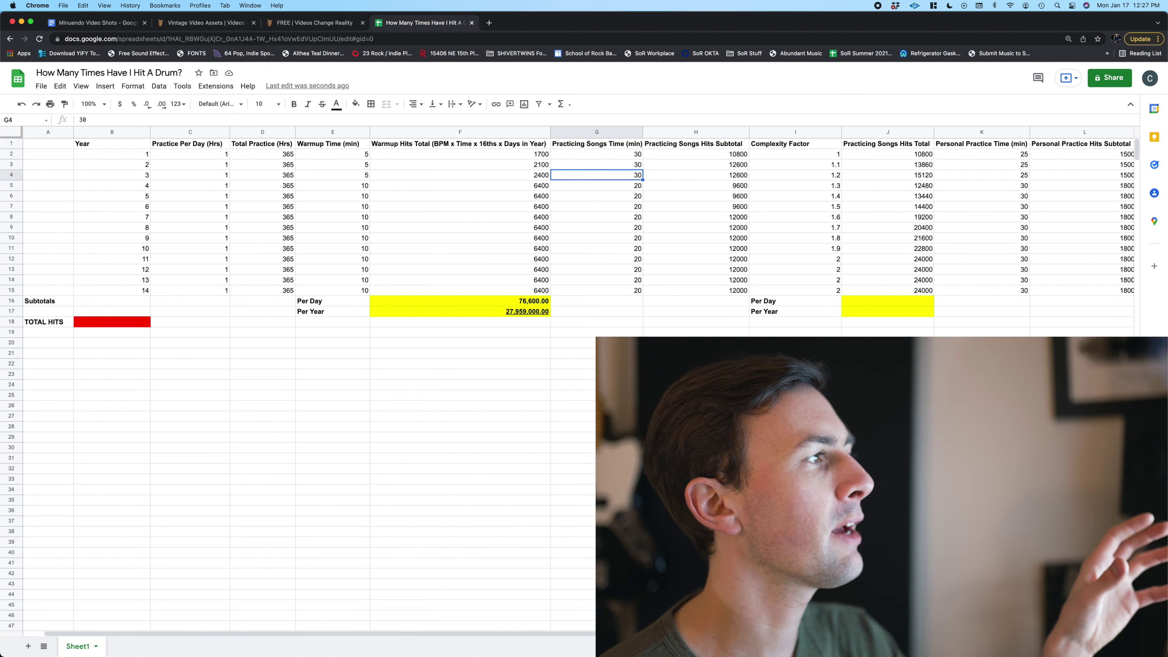
pyautogui.press('Down')
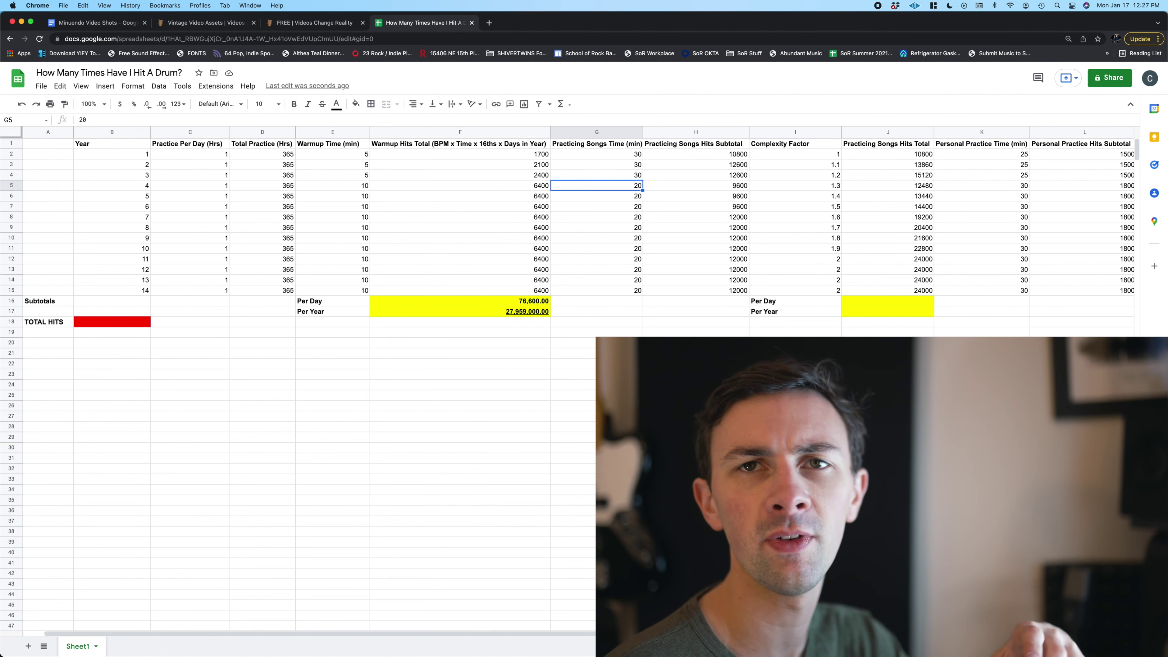
pyautogui.press('Up')
pyautogui.press('Up')
pyautogui.press('Up')
pyautogui.press('Down')
pyautogui.press('Down')
pyautogui.press('Down')
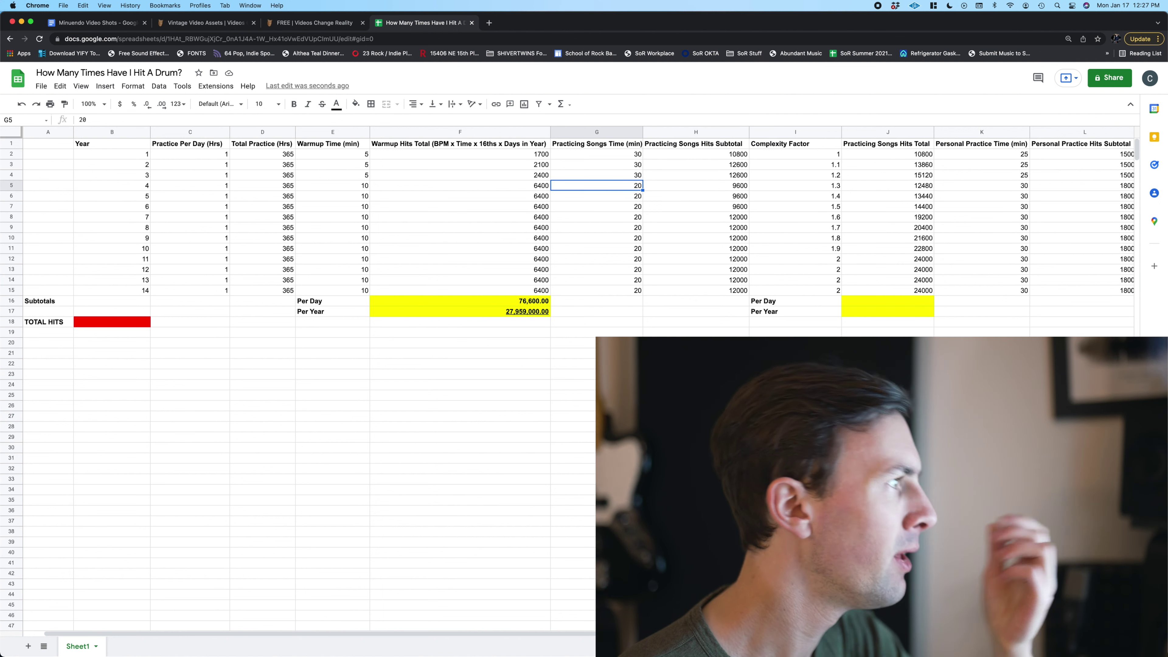
pyautogui.press('Down')
pyautogui.press('Down')
pyautogui.press('Up')
pyautogui.press('Up')
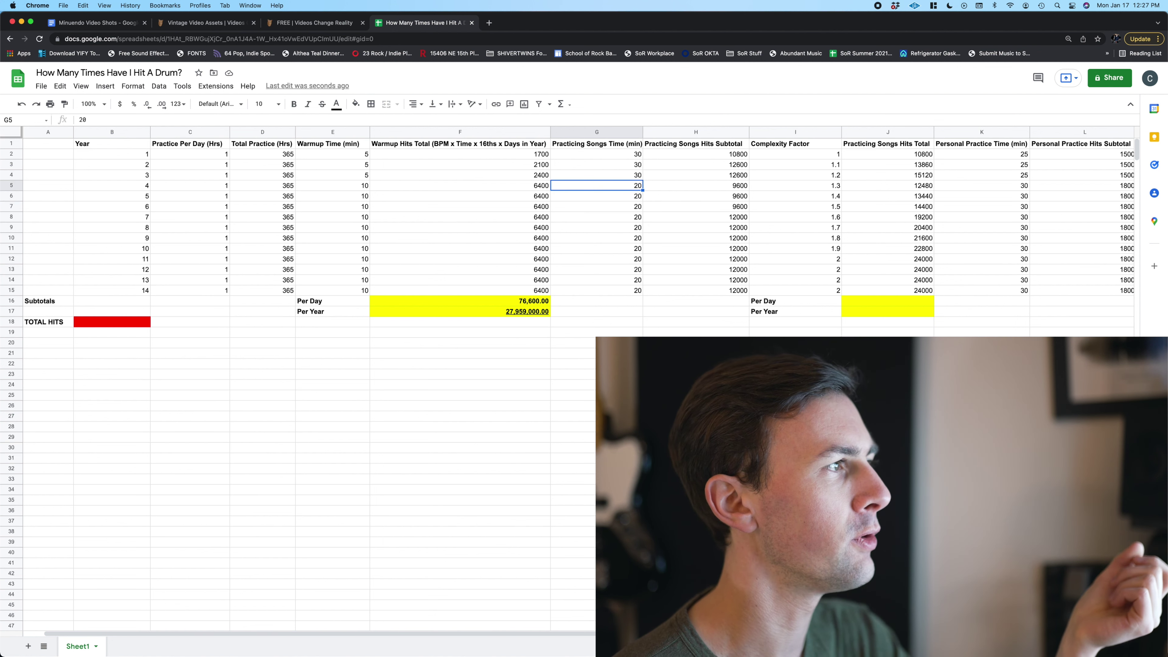
pyautogui.press('Right')
pyautogui.press('Up')
pyautogui.press('Up')
pyautogui.press('Up')
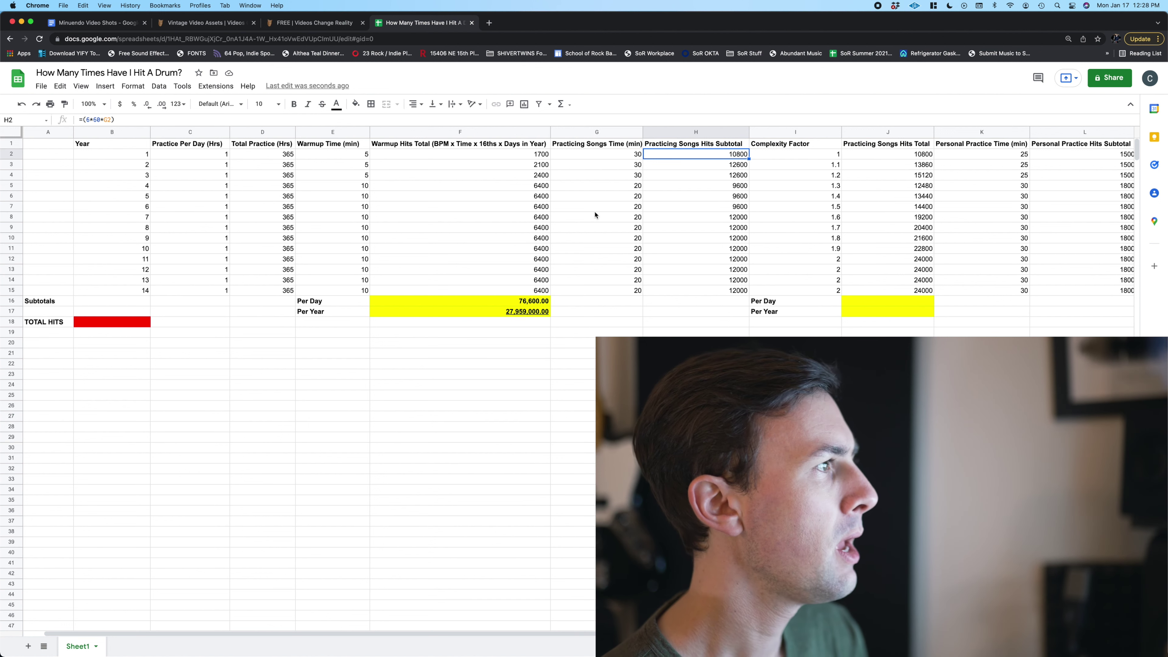
pyautogui.press('Down')
pyautogui.press('Down')
pyautogui.press('Down')
pyautogui.press('Down')
pyautogui.press('Down')
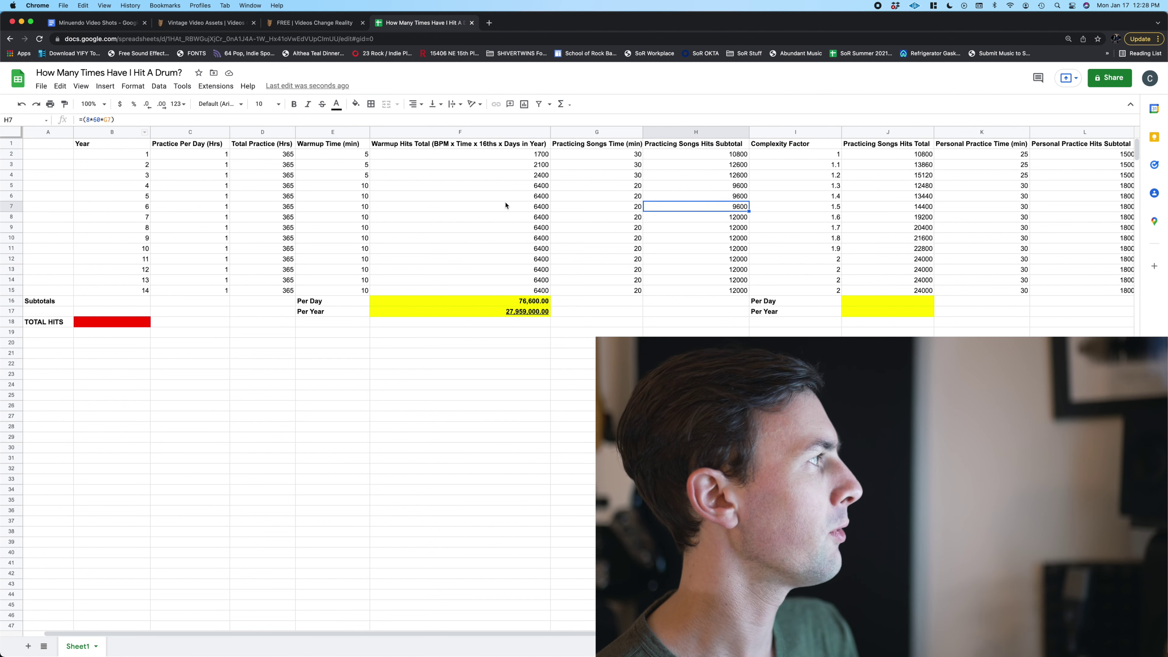
pyautogui.press('Down')
pyautogui.press('Down')
pyautogui.press('Down')
pyautogui.press('Down')
pyautogui.press('Down')
pyautogui.press('Down')
pyautogui.press('Down')
pyautogui.press('Down')
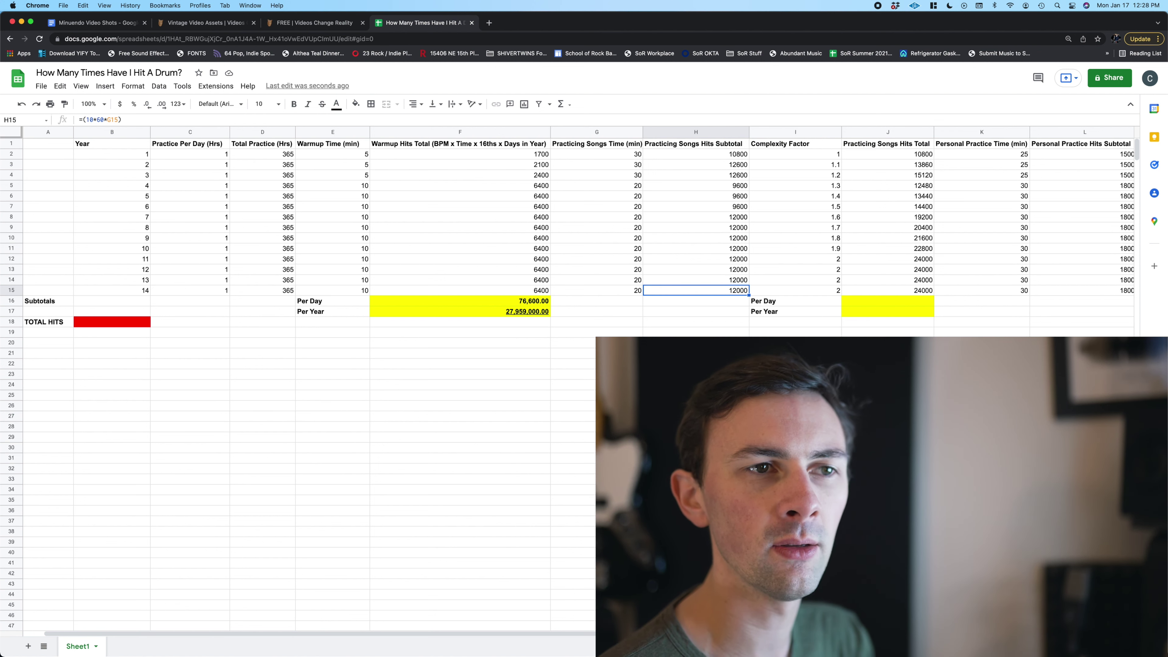
pyautogui.press('Up')
pyautogui.press('Up')
pyautogui.press('Up')
pyautogui.press('Up')
pyautogui.press('Up')
pyautogui.press('Up')
pyautogui.press('Up')
pyautogui.press('Up')
pyautogui.press('Up')
pyautogui.press('Up')
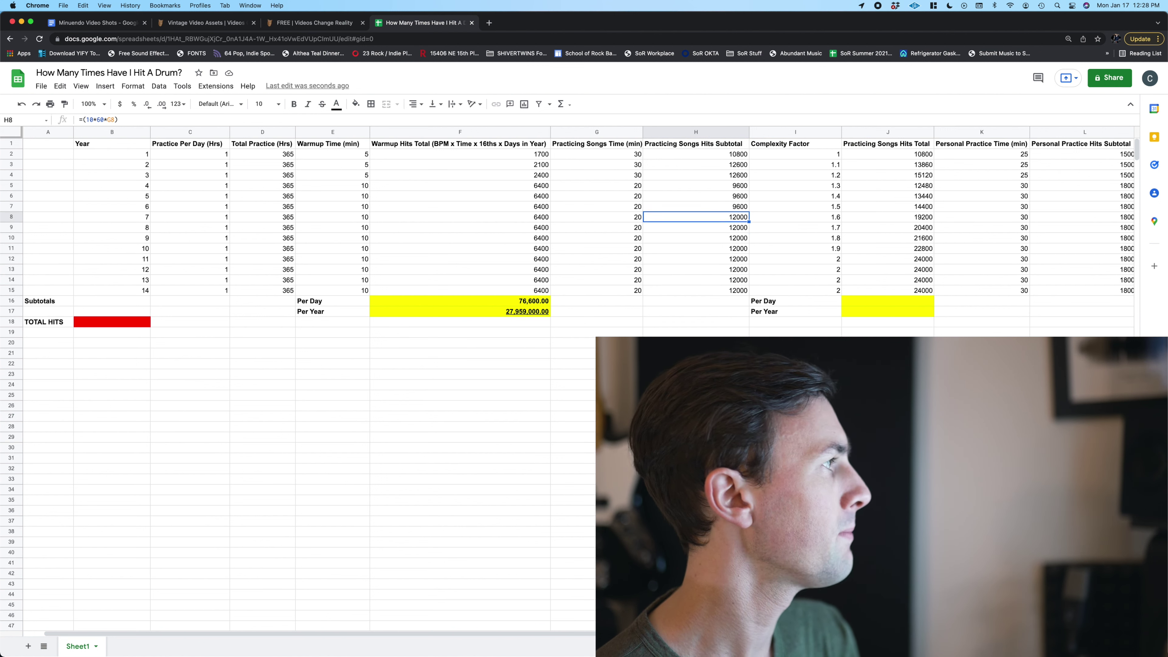
pyautogui.press('Up')
pyautogui.press('Up')
pyautogui.press('Up')
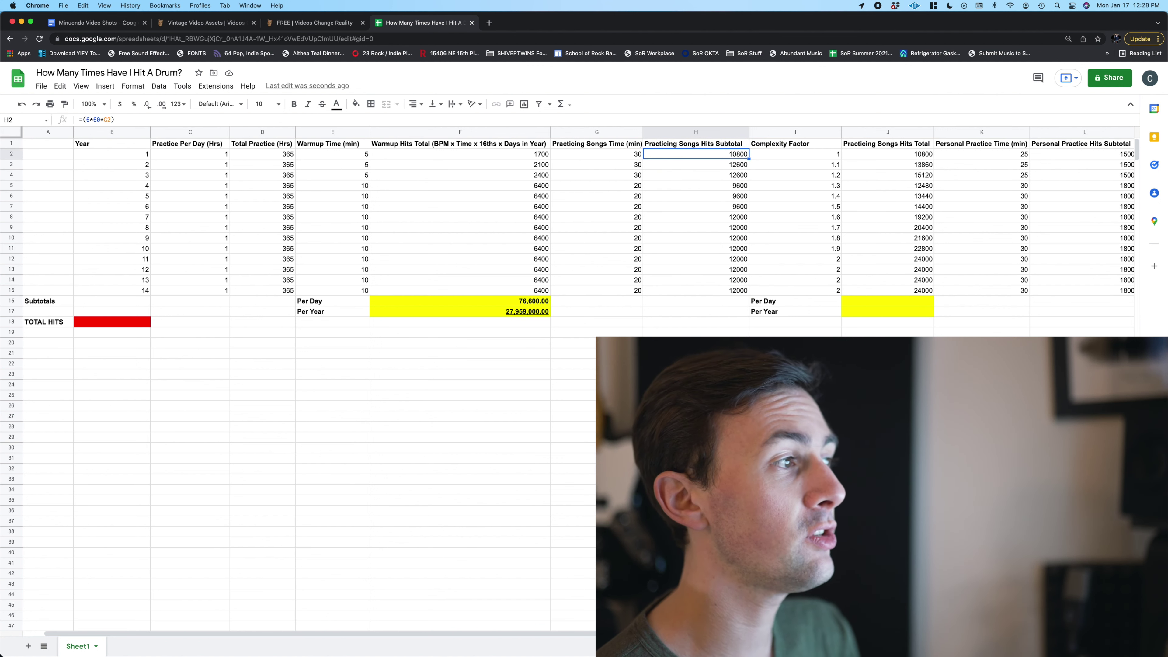
pyautogui.press('Right')
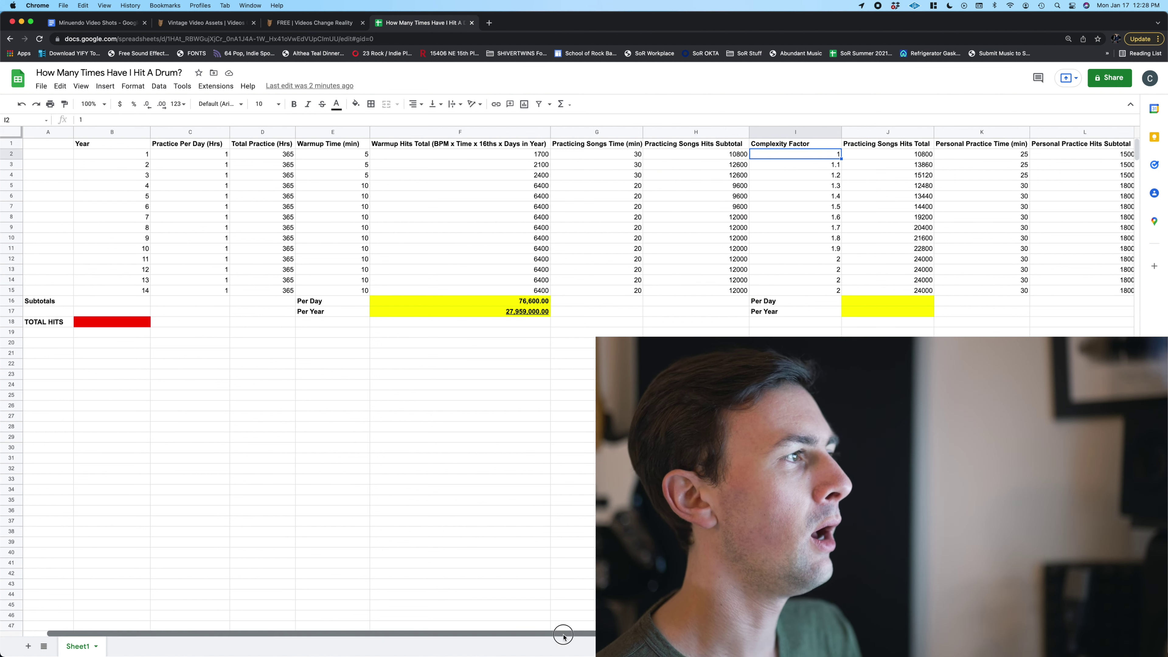
pyautogui.hscroll(2, 565, 635)
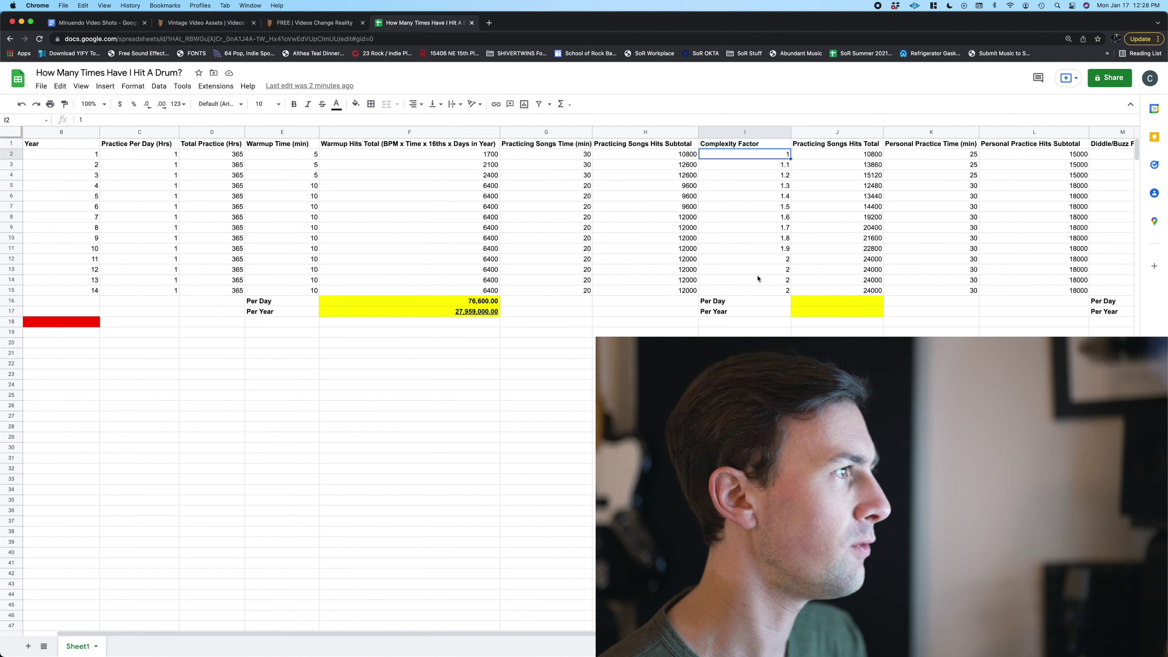
pyautogui.press('Down')
pyautogui.press('Down')
pyautogui.press('Down')
pyautogui.press('Down')
pyautogui.press('Down')
pyautogui.press('Down')
pyautogui.press('Down')
pyautogui.press('Down')
pyautogui.press('Down')
pyautogui.press('Down')
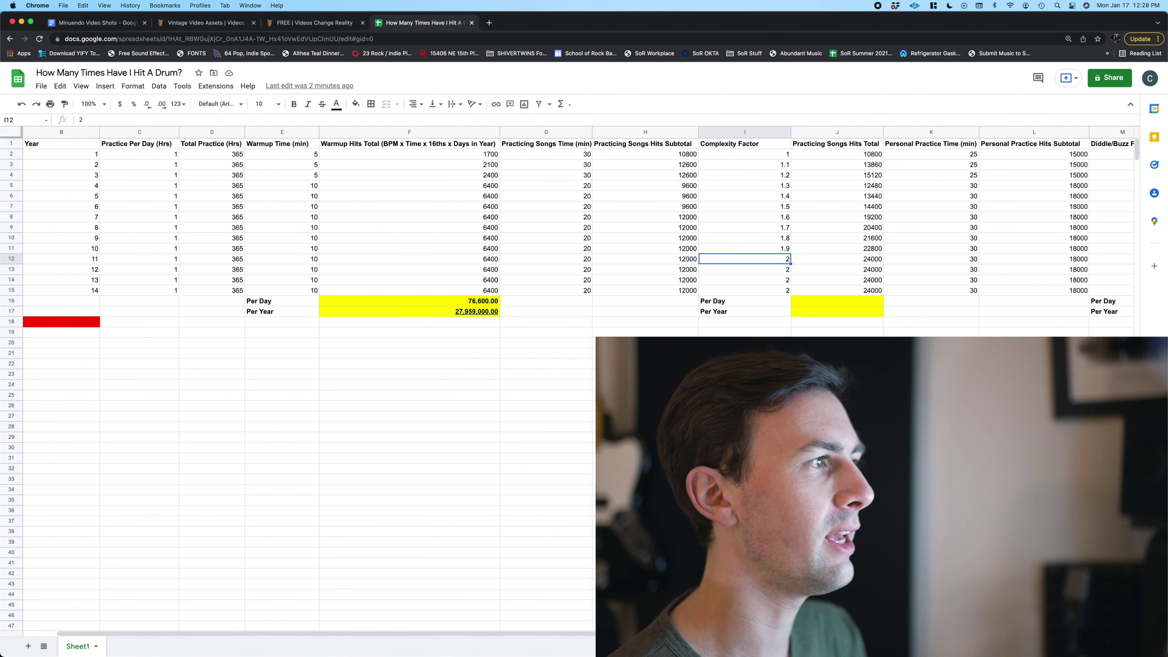
pyautogui.press('Down')
pyautogui.press('Down')
pyautogui.press('Down')
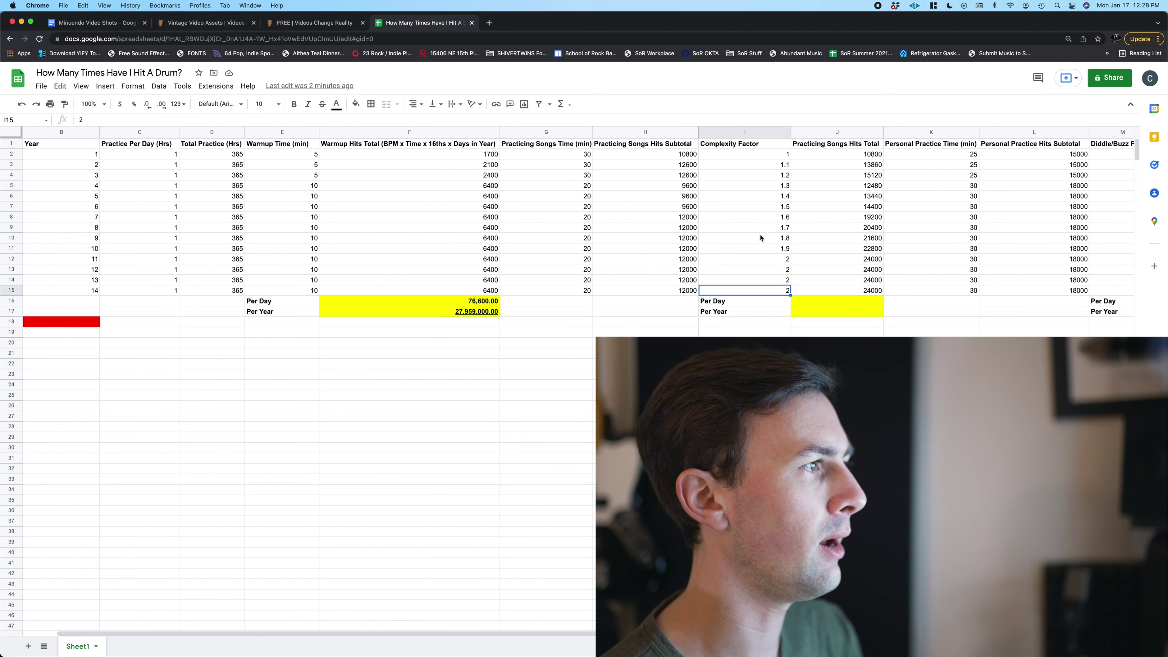
pyautogui.click(827, 304)
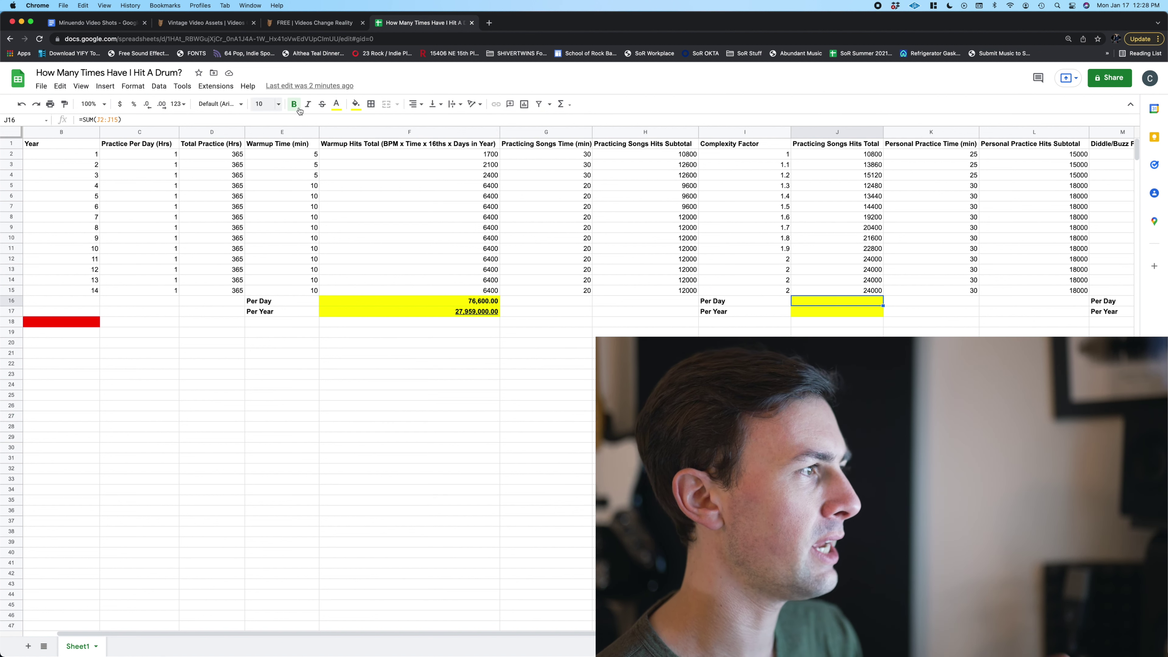
# Turn J16:J17 text black to show 260,100.00 and 94,936,500.00, then check both formulas
pyautogui.moveTo(818, 303); pyautogui.dragTo(817, 312)
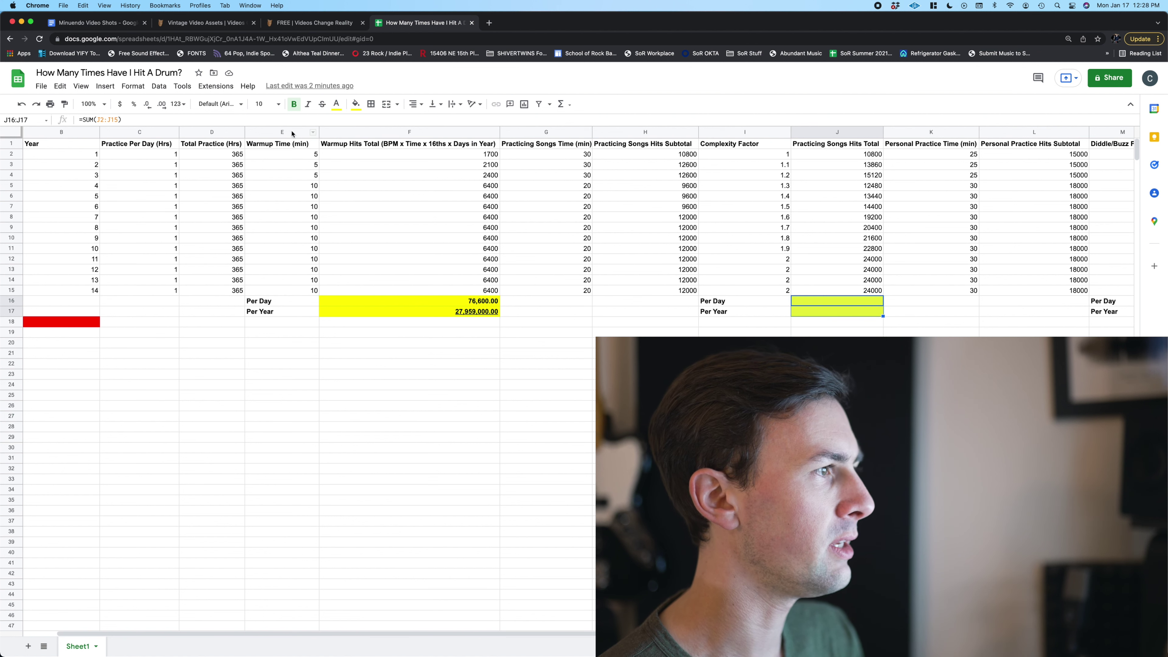
pyautogui.click(336, 104)
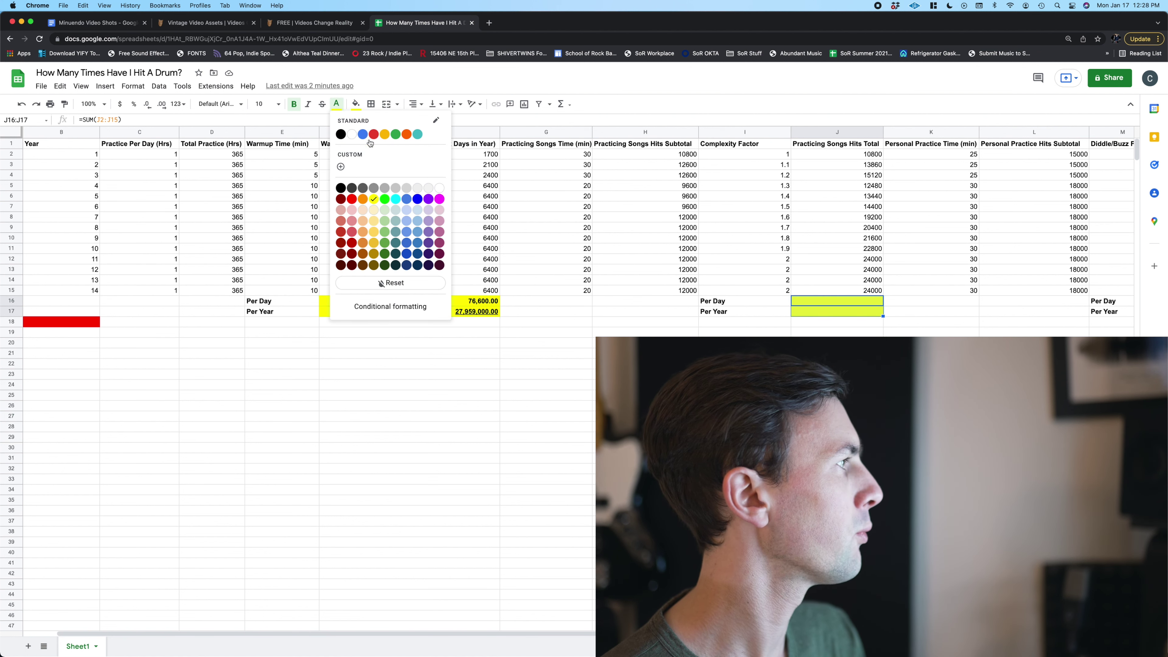
pyautogui.click(340, 136)
pyautogui.click(835, 302)
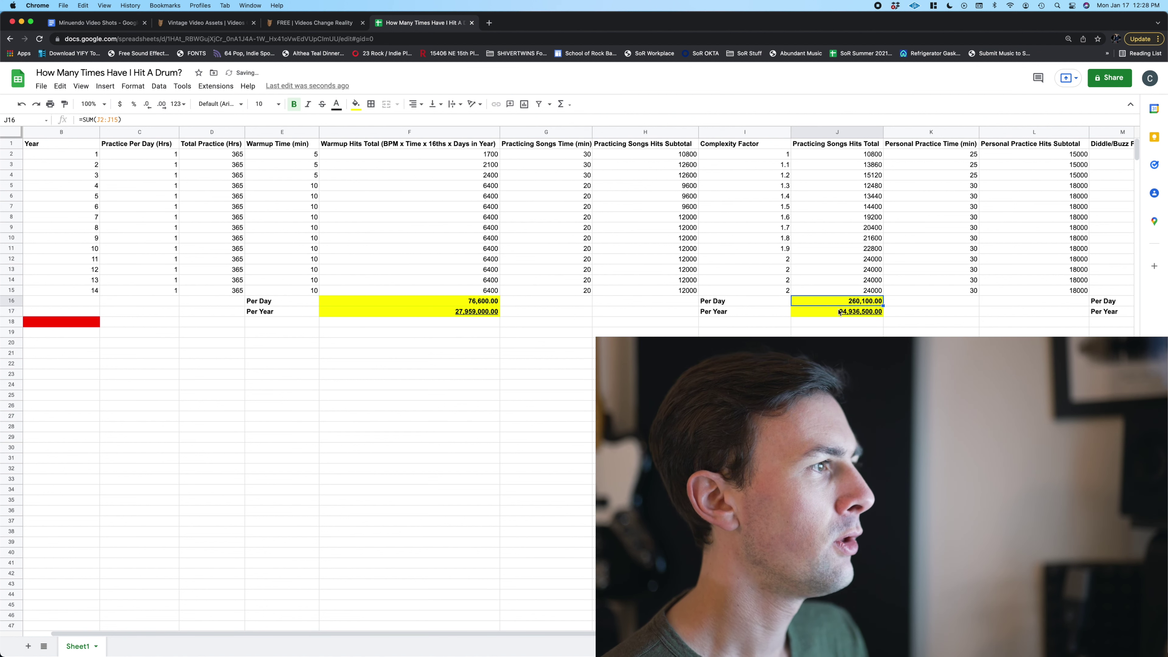
pyautogui.click(827, 314)
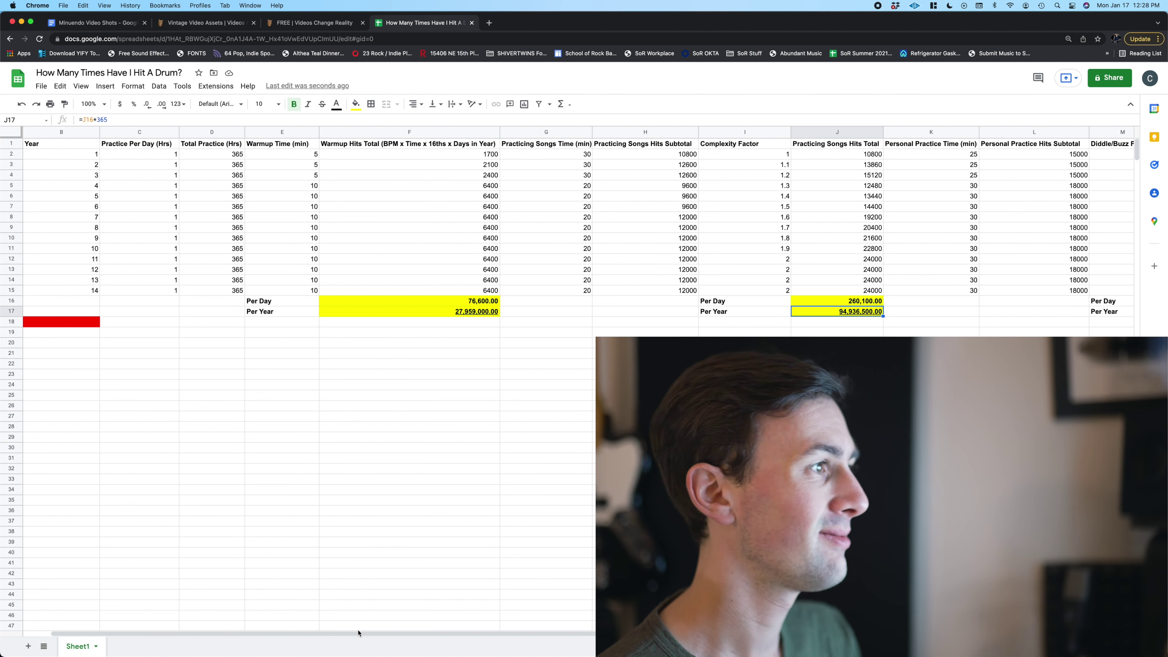
pyautogui.moveTo(365, 634); pyautogui.dragTo(524, 640)
pyautogui.click(693, 309)
pyautogui.click(698, 302)
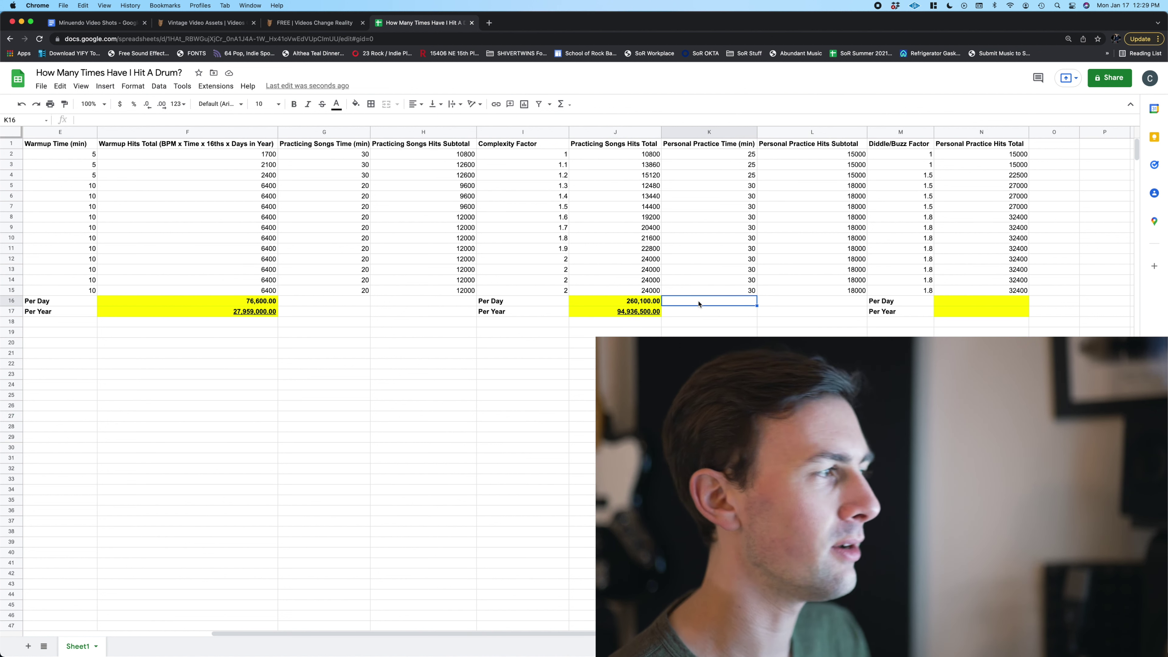
pyautogui.press('Left')
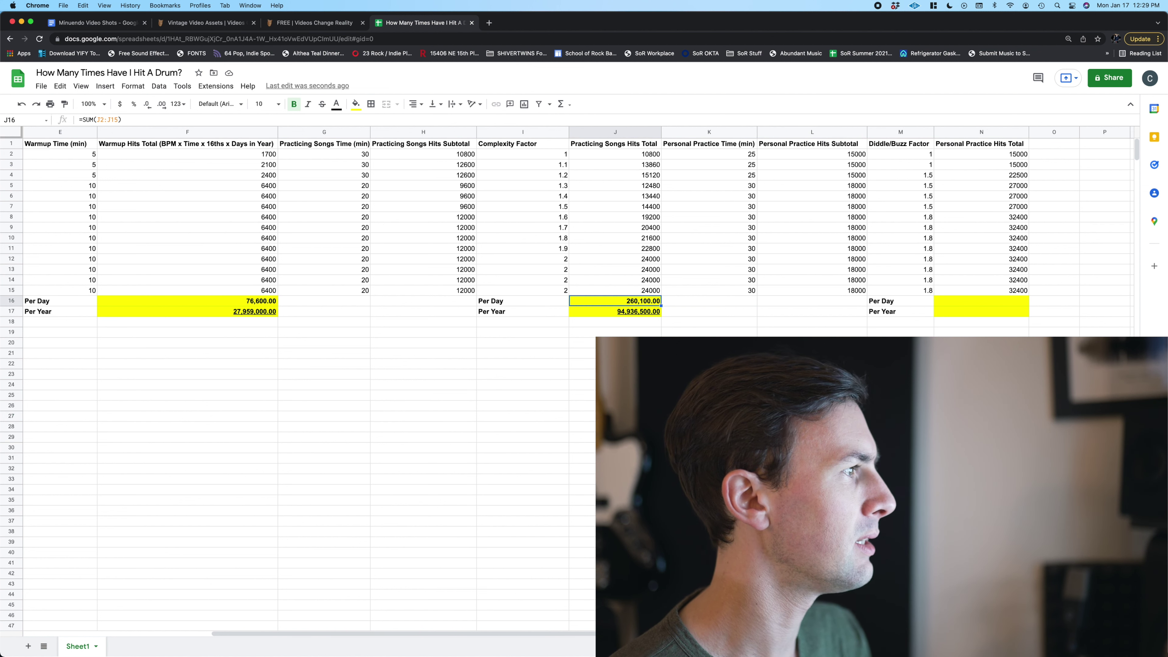
pyautogui.click(615, 311)
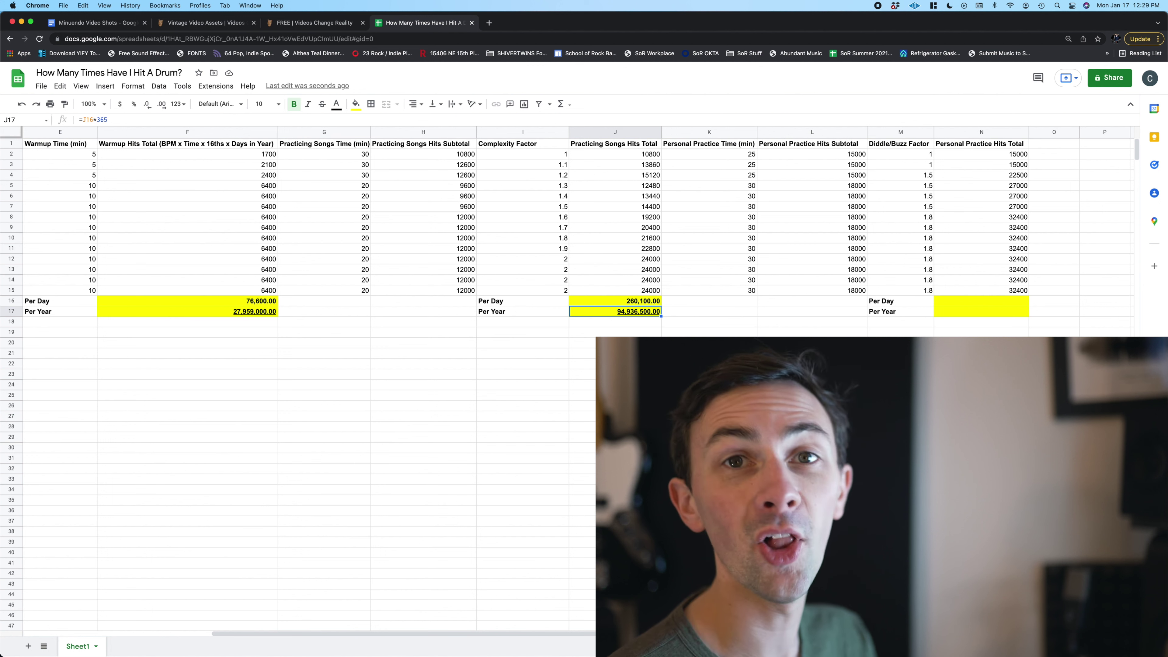
pyautogui.hscroll(2, 322, 460)
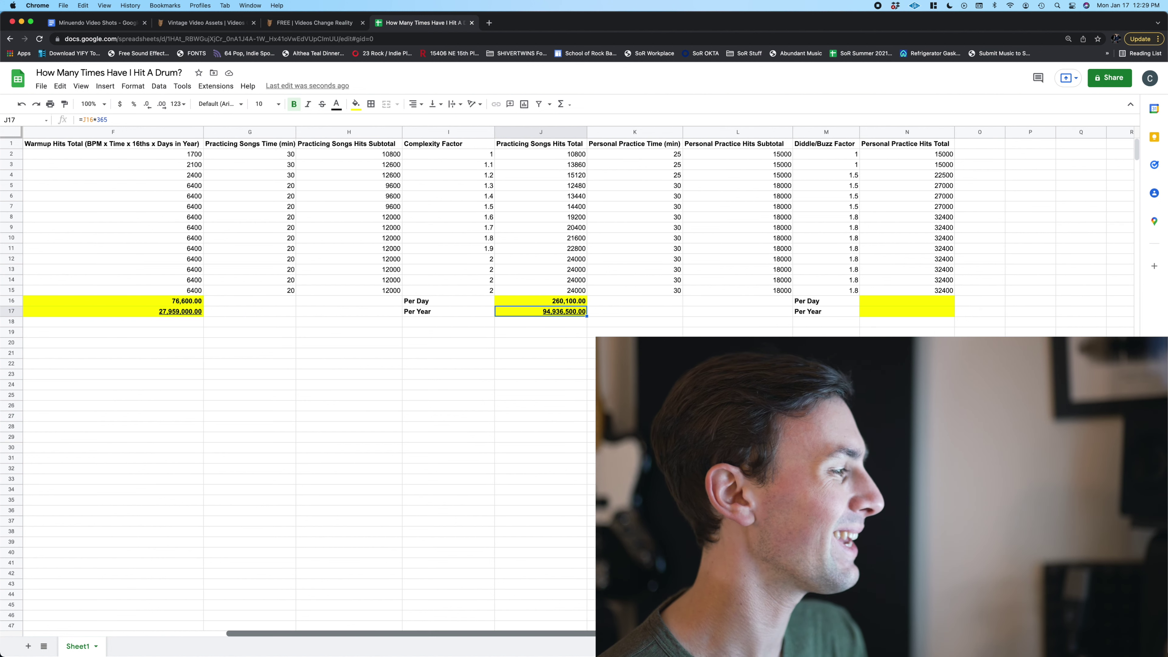
pyautogui.click(737, 311)
pyautogui.click(906, 311)
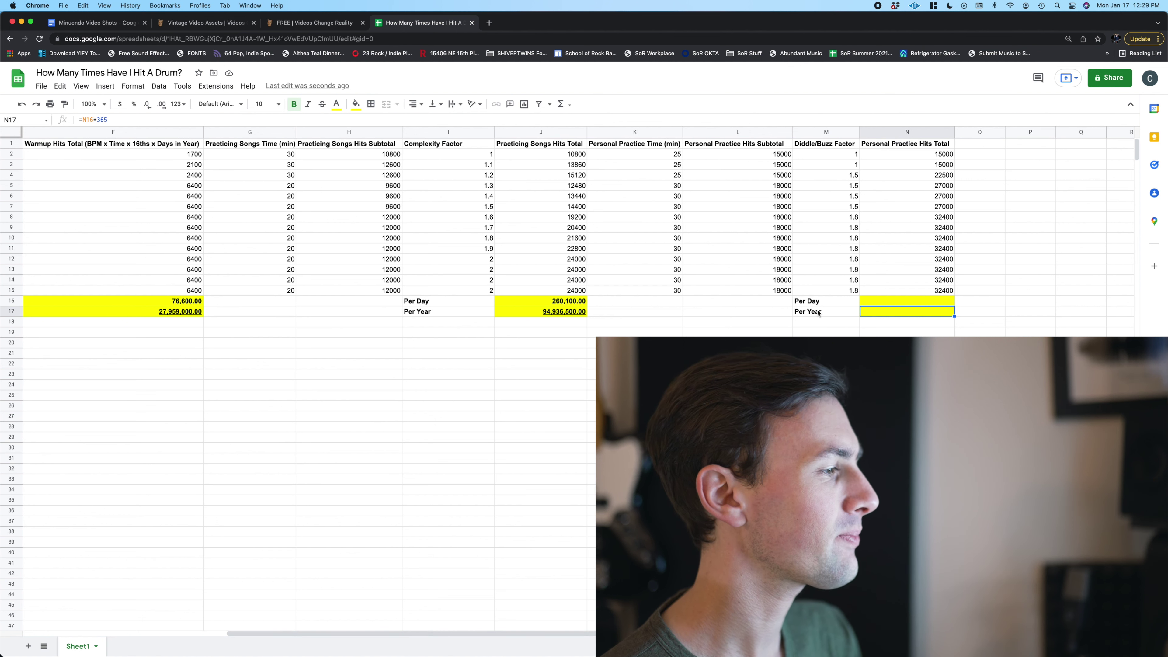
pyautogui.click(742, 158)
pyautogui.click(664, 157)
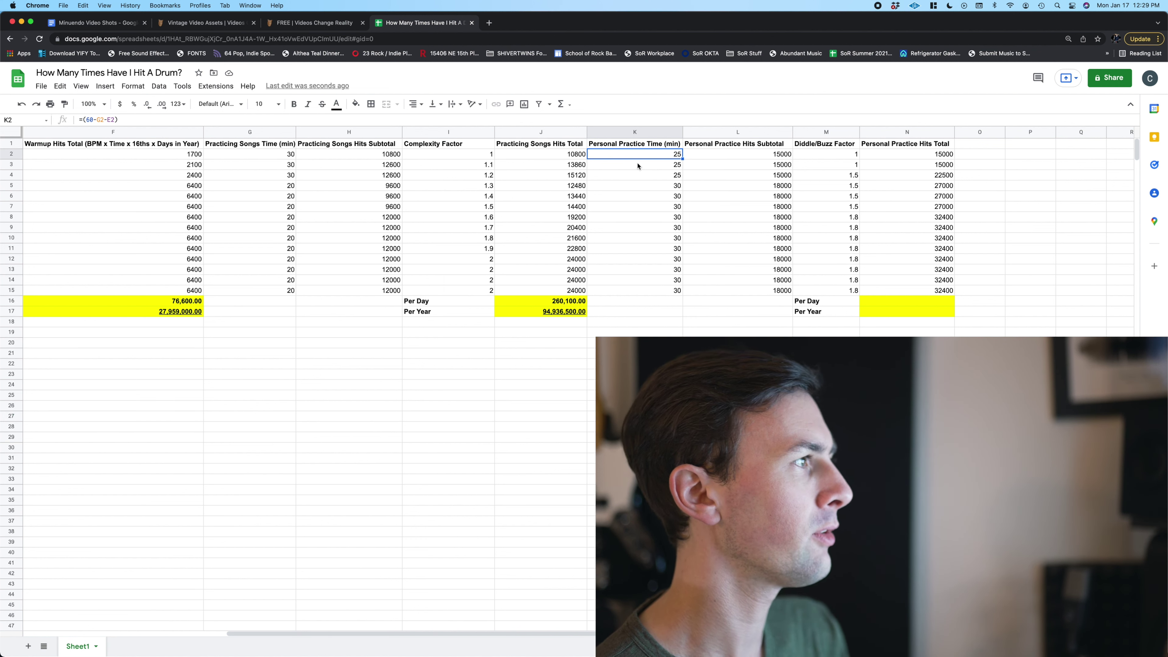
pyautogui.press('Down')
pyautogui.press('Down')
pyautogui.press('Down')
pyautogui.press('Down')
pyautogui.press('Down')
pyautogui.press('Down')
pyautogui.press('Down')
pyautogui.press('Down')
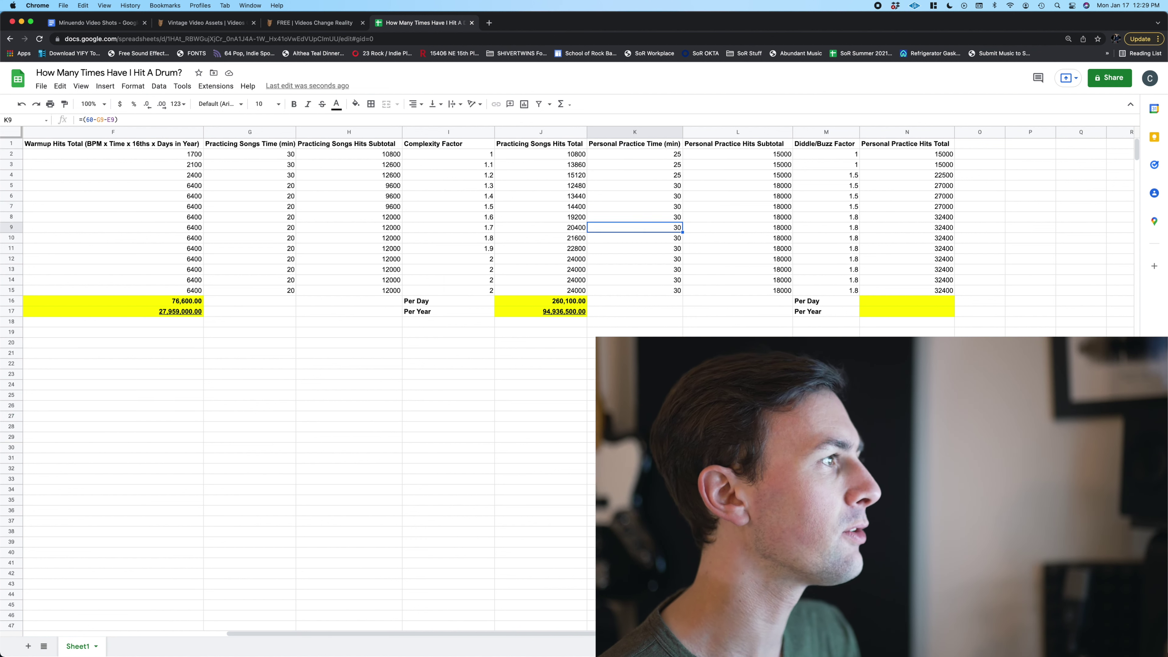
pyautogui.press('Up')
pyautogui.press('Right')
pyautogui.press('Up')
pyautogui.press('Up')
pyautogui.press('Up')
pyautogui.press('Up')
pyautogui.press('Up')
pyautogui.press('Up')
pyautogui.press('Up')
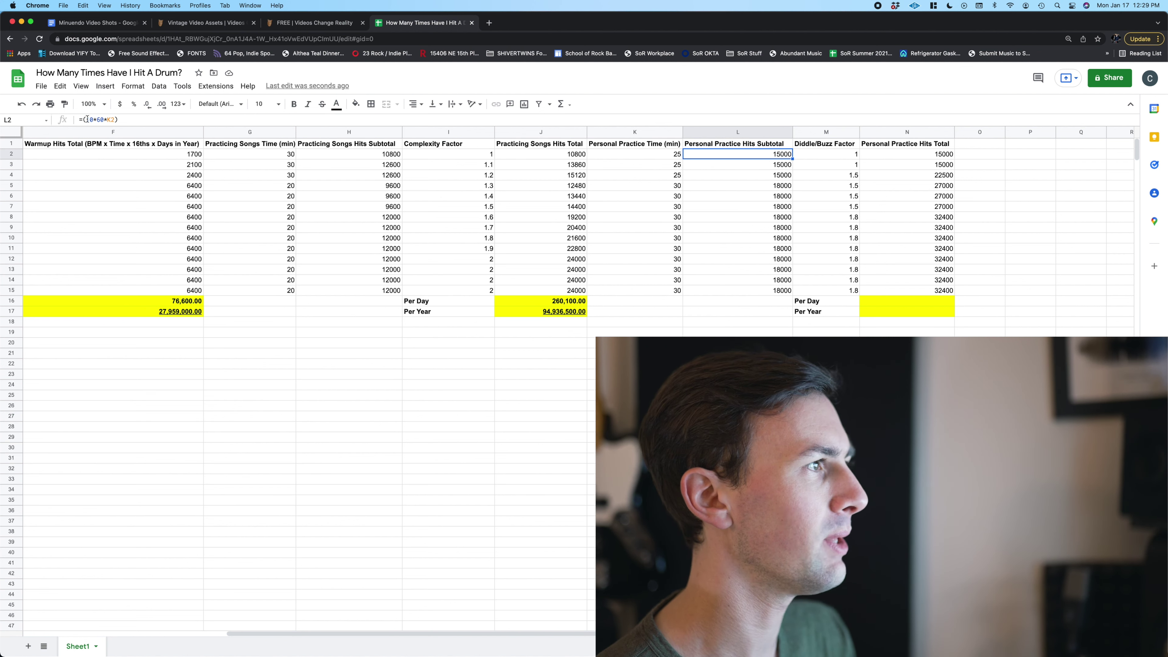
pyautogui.press('Down')
pyautogui.press('Down')
pyautogui.press('Down')
pyautogui.press('Down')
pyautogui.press('Down')
pyautogui.press('Down')
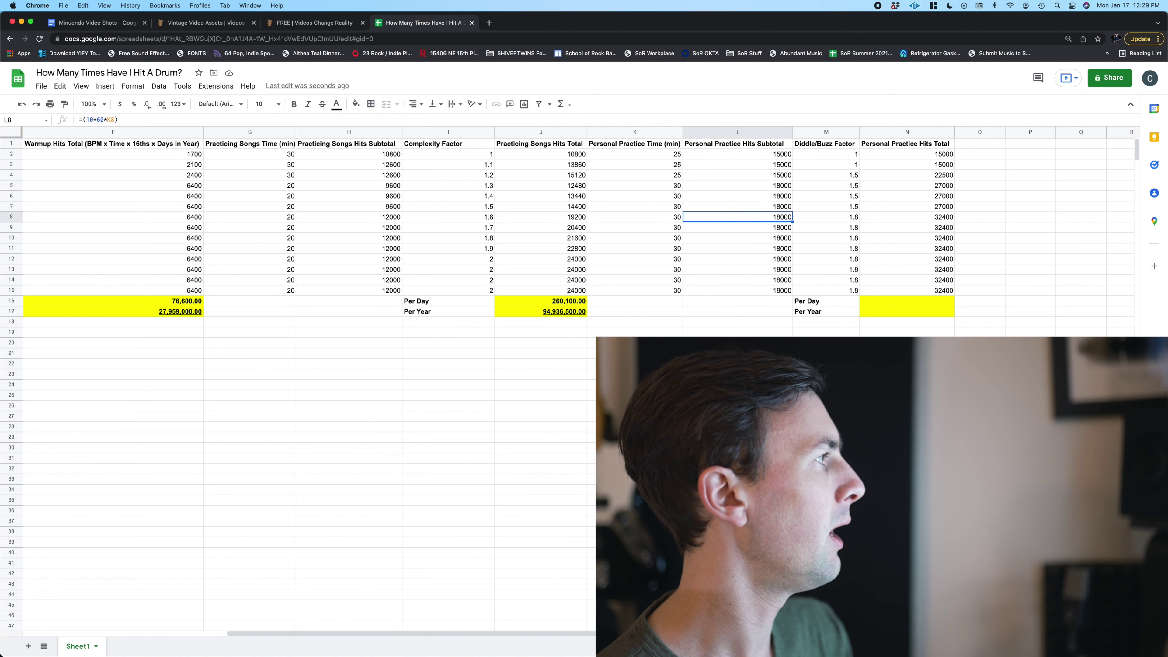
pyautogui.press('Down')
pyautogui.press('Down')
pyautogui.press('Down')
pyautogui.press('Down')
pyautogui.press('Down')
pyautogui.press('Down')
pyautogui.press('Down')
pyautogui.press('Up')
pyautogui.press('Up')
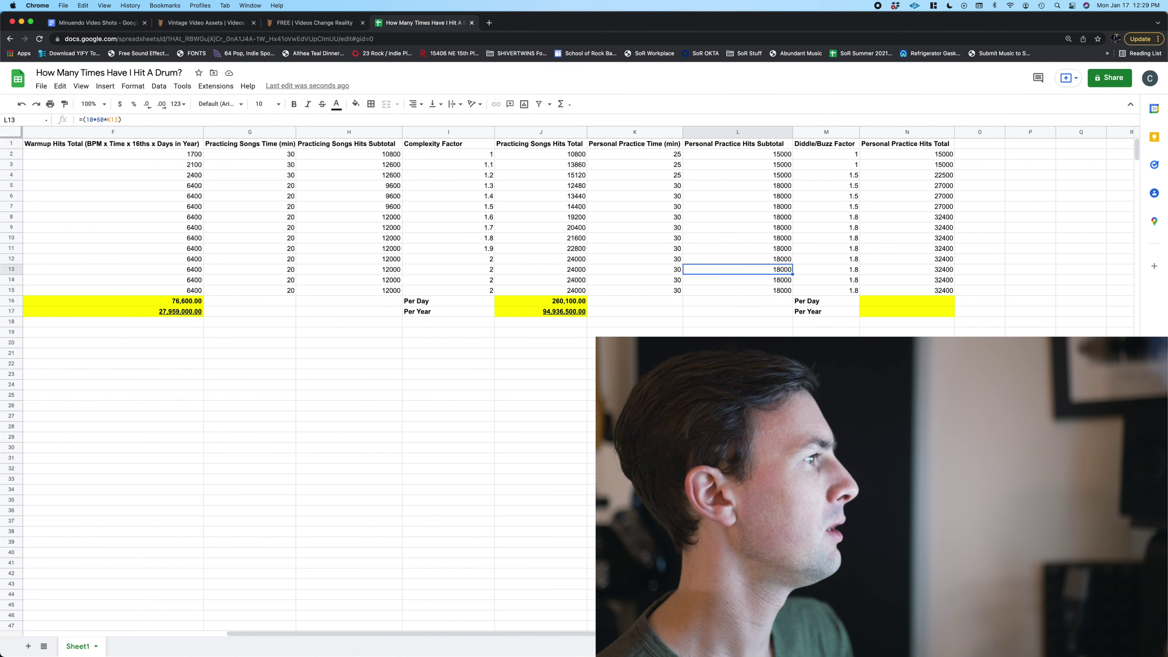
pyautogui.press('Up')
pyautogui.press('Up')
pyautogui.press('Up')
pyautogui.press('Up')
pyautogui.press('Up')
pyautogui.press('Up')
pyautogui.press('Up')
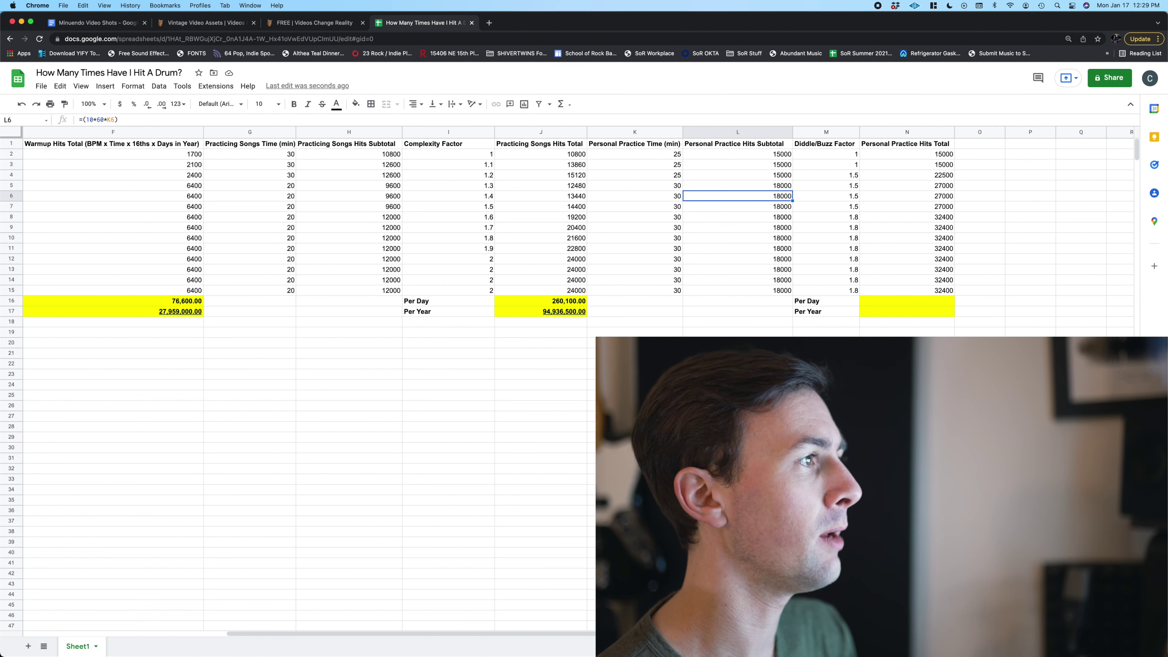
pyautogui.press('Up')
pyautogui.press('Up')
pyautogui.press('Up')
pyautogui.press('Up')
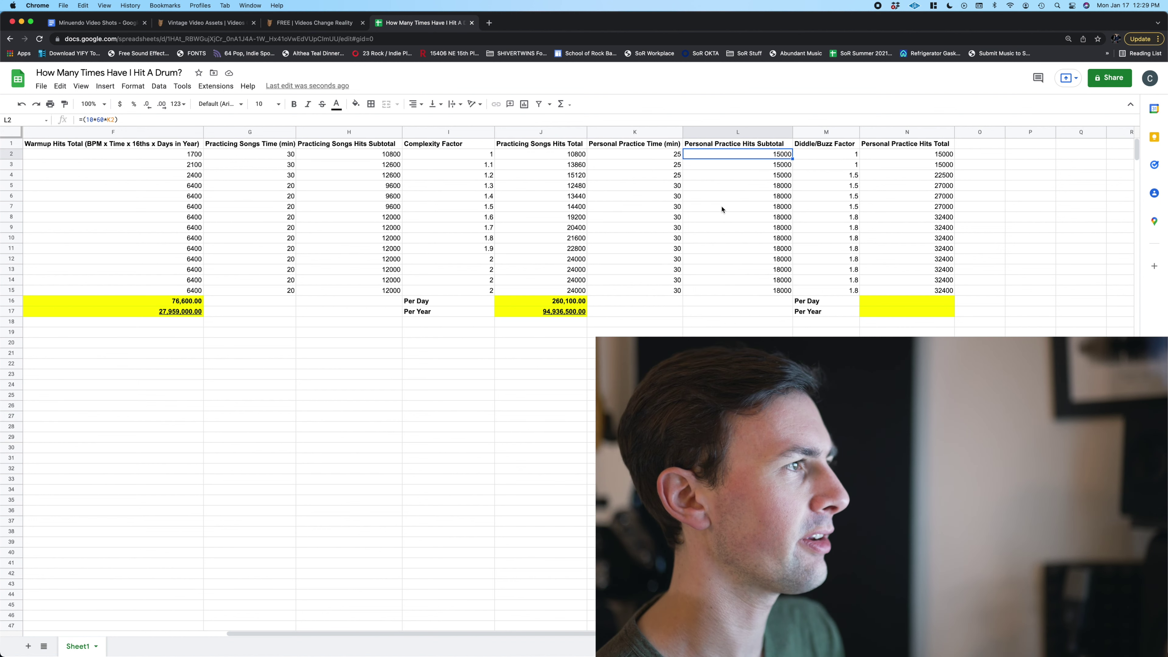
pyautogui.press('Right')
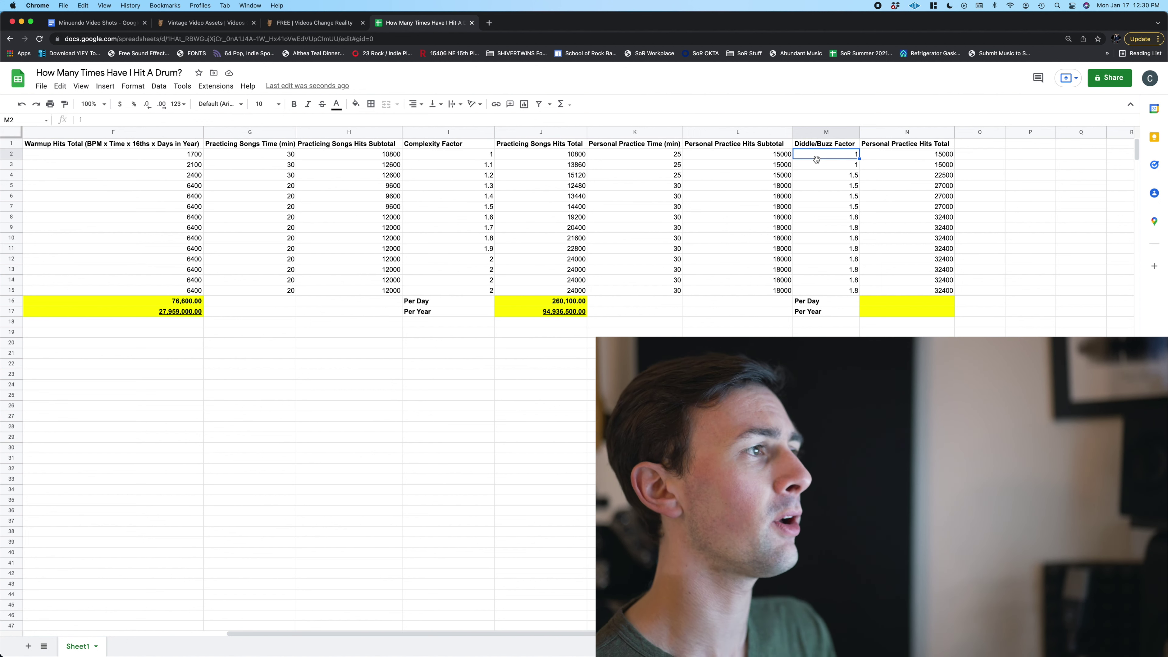
pyautogui.moveTo(824, 144); pyautogui.dragTo(830, 294)
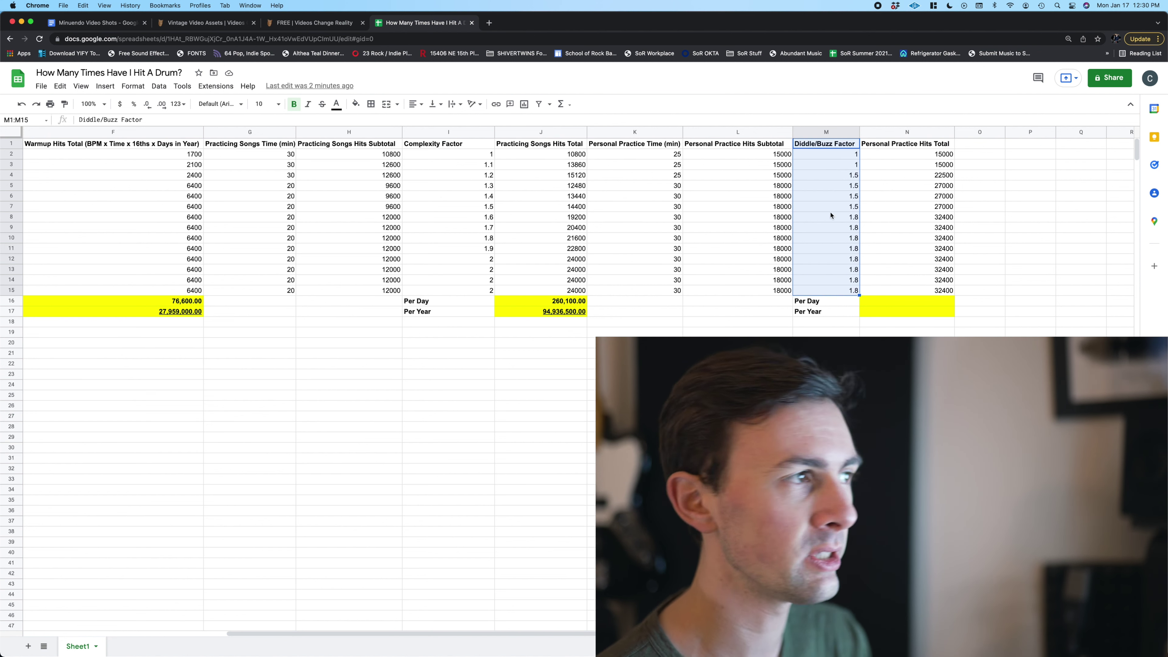
pyautogui.click(828, 155)
pyautogui.moveTo(829, 155); pyautogui.dragTo(829, 292)
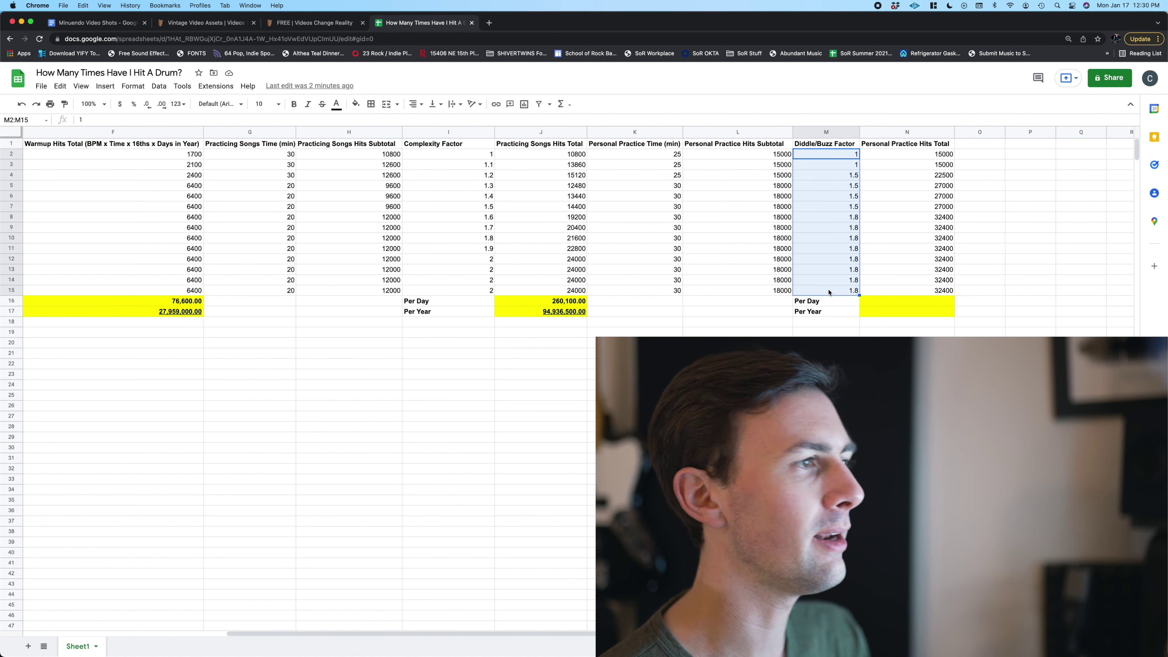
pyautogui.click(829, 292)
pyautogui.click(827, 159)
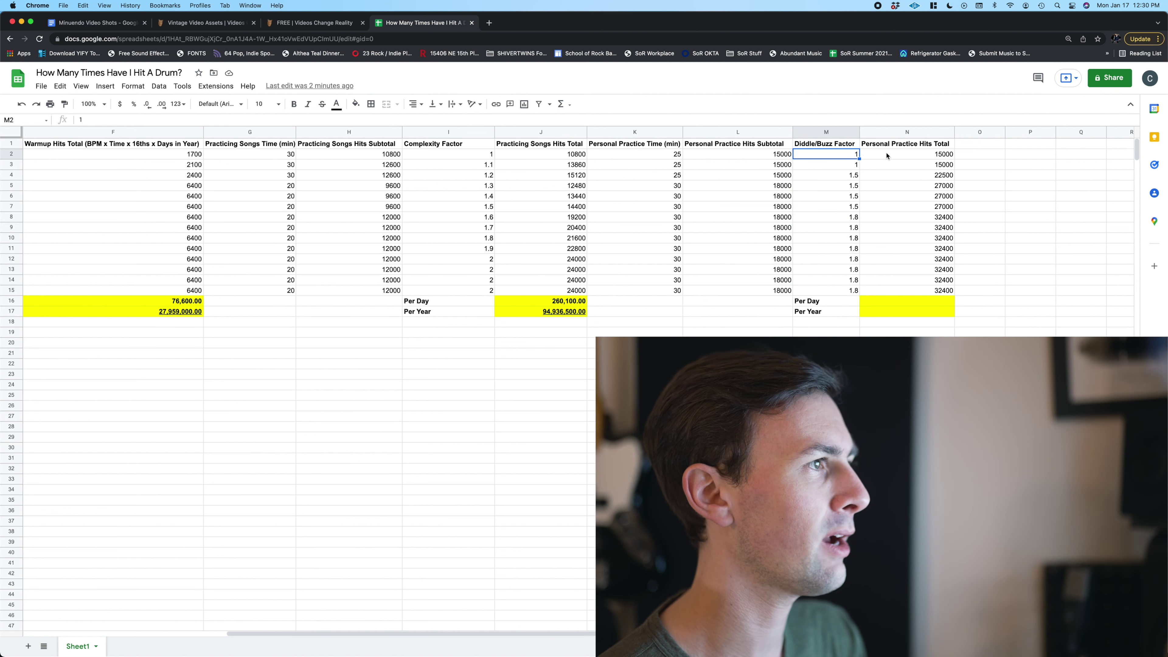
pyautogui.moveTo(886, 155)
pyautogui.mouseDown()
pyautogui.moveTo(881, 294)
pyautogui.moveTo(877, 156)
pyautogui.mouseUp()
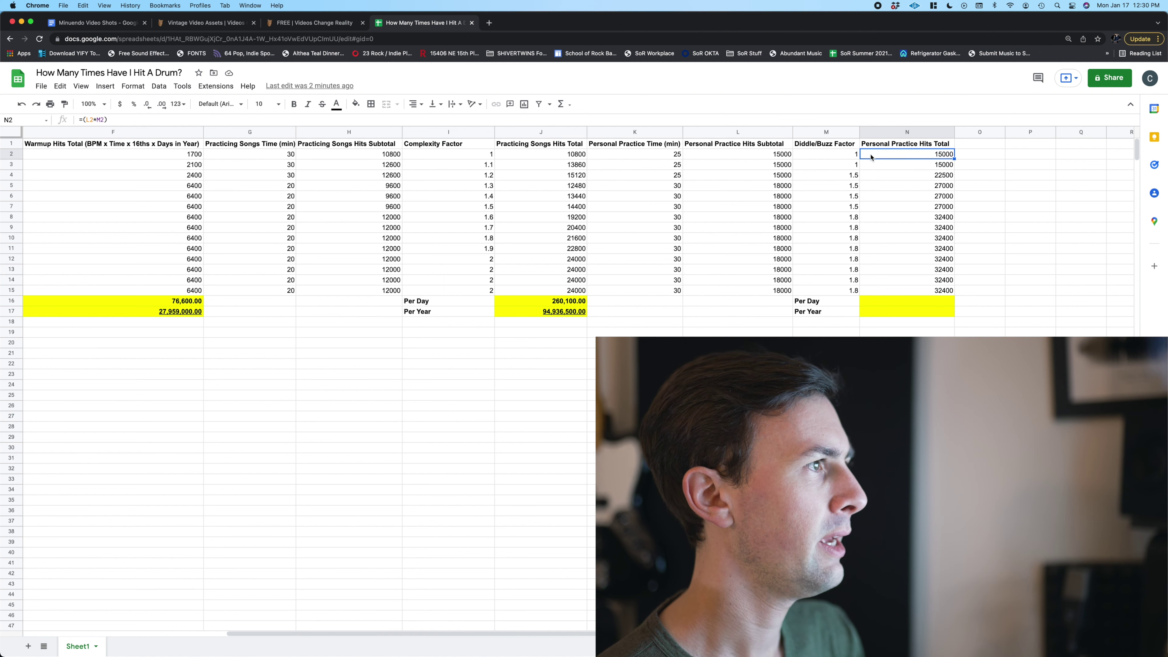
pyautogui.press('Down')
pyautogui.press('Down')
pyautogui.press('Down')
pyautogui.press('Down')
pyautogui.press('Down')
pyautogui.press('Down')
pyautogui.press('Down')
pyautogui.press('Down')
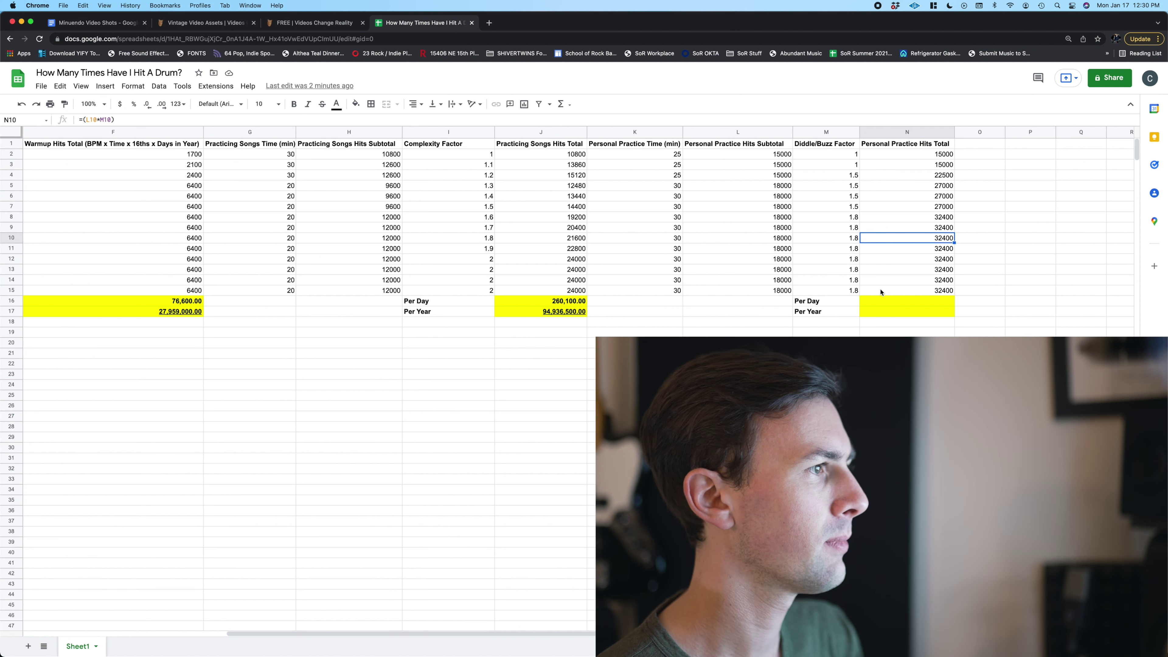
pyautogui.click(891, 301)
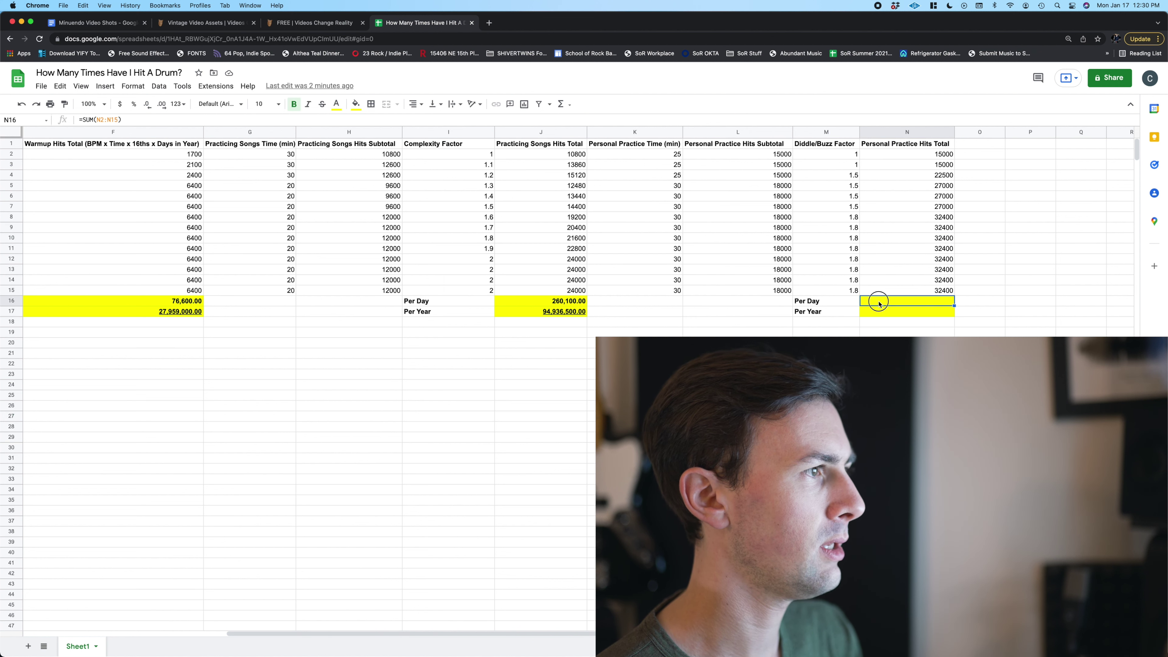
# Color N16:N17 text black, revealing 392,700.00 per day and 143,335,500.00 per year
pyautogui.moveTo(880, 303); pyautogui.dragTo(881, 313)
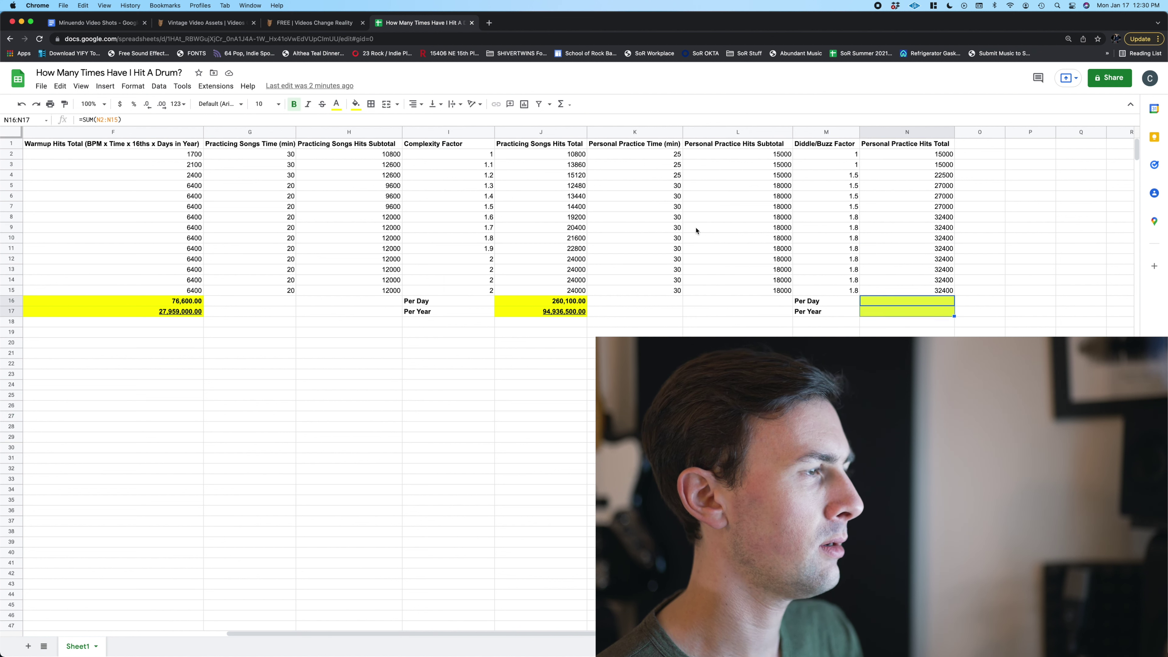
pyautogui.click(335, 105)
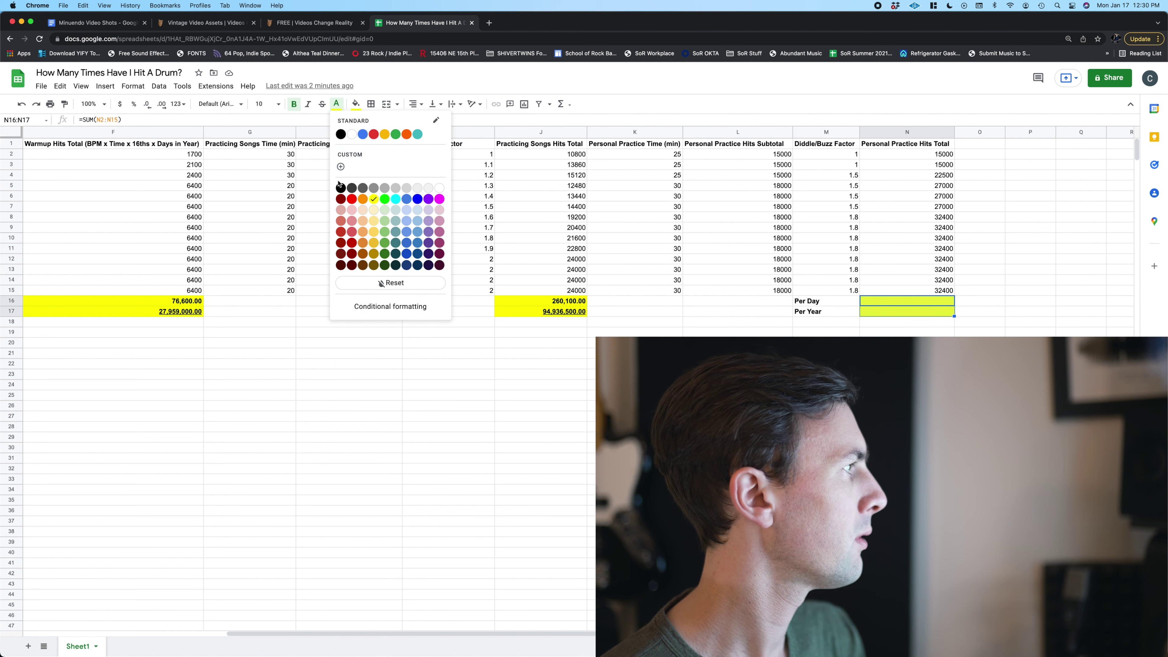
pyautogui.click(341, 193)
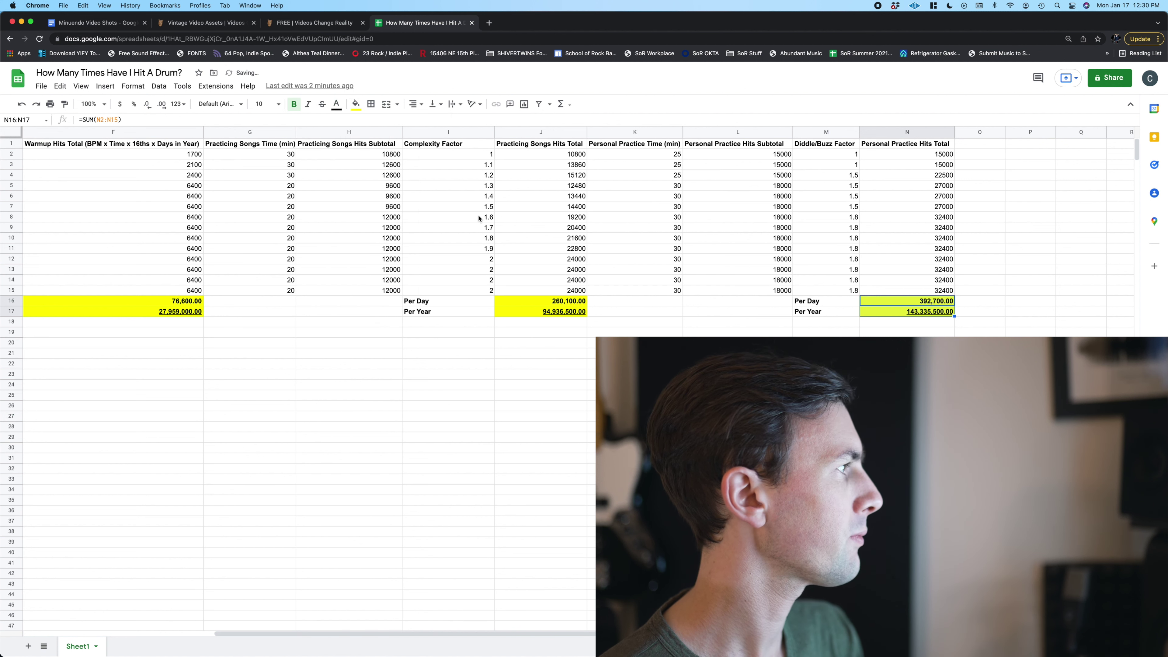
pyautogui.click(894, 330)
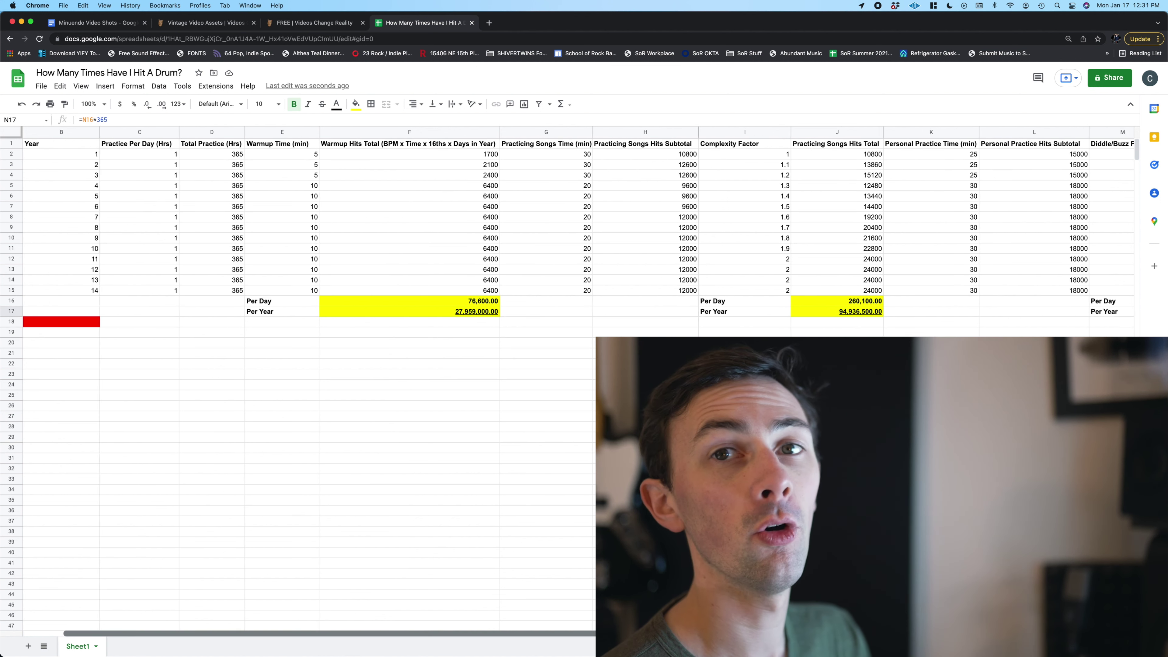
# Give the TOTAL HITS cell B18 dark red text and inspect its =SUM(F17,J17,N17) formula
pyautogui.hscroll(-2, 587, 621)
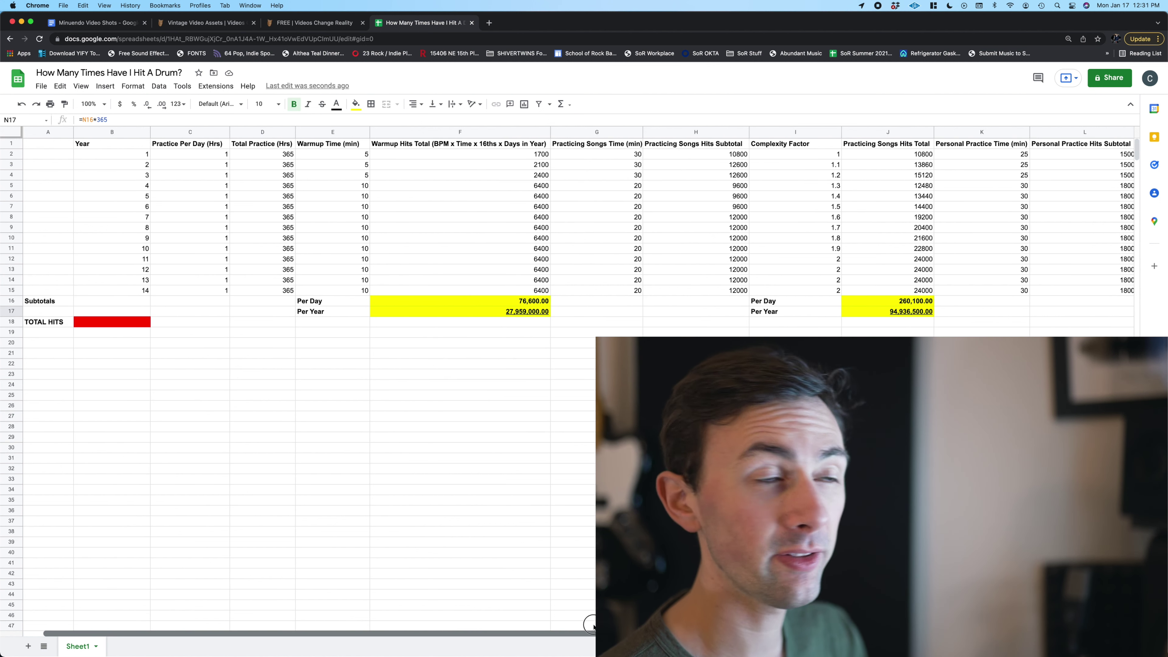
pyautogui.click(97, 323)
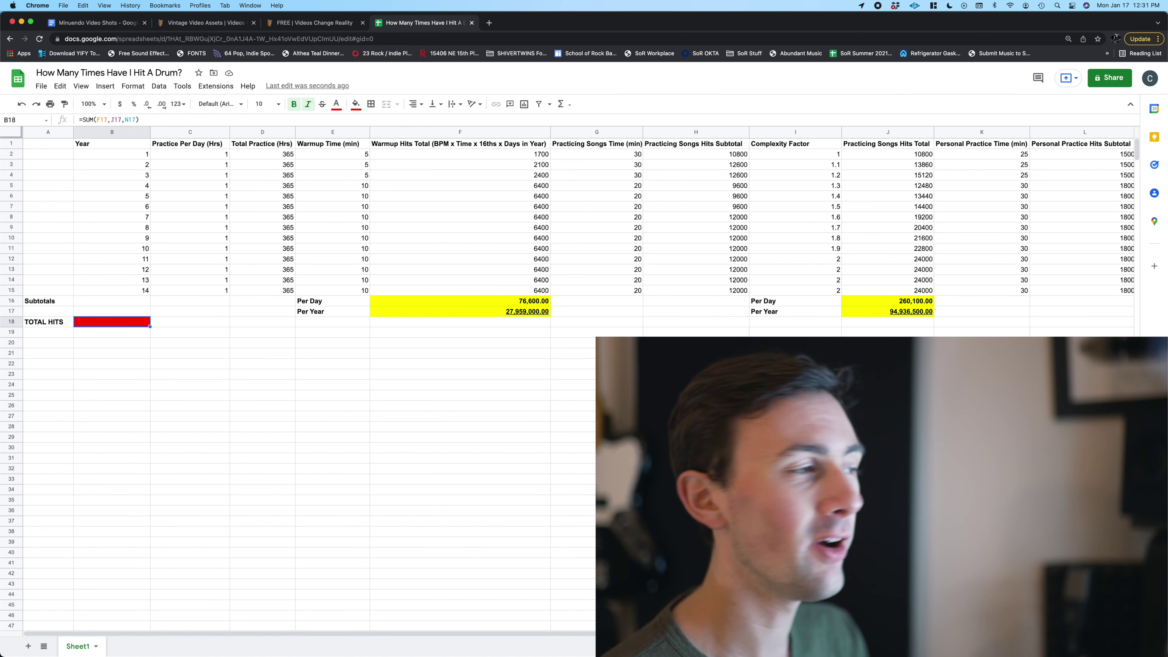
pyautogui.click(336, 104)
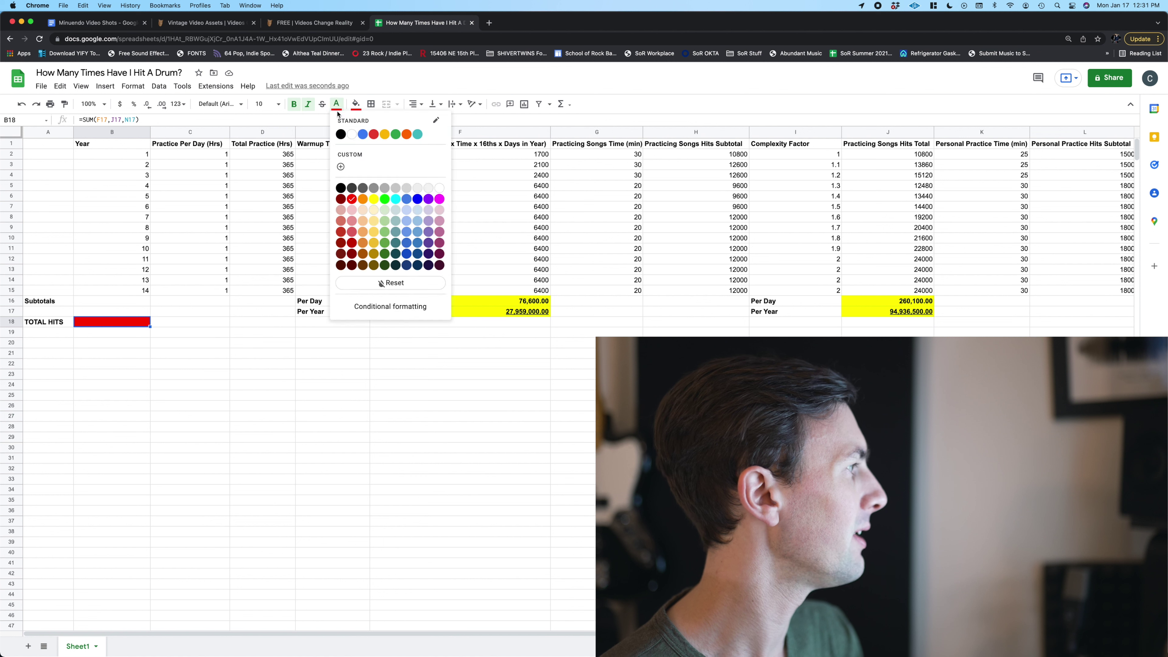
pyautogui.click(341, 190)
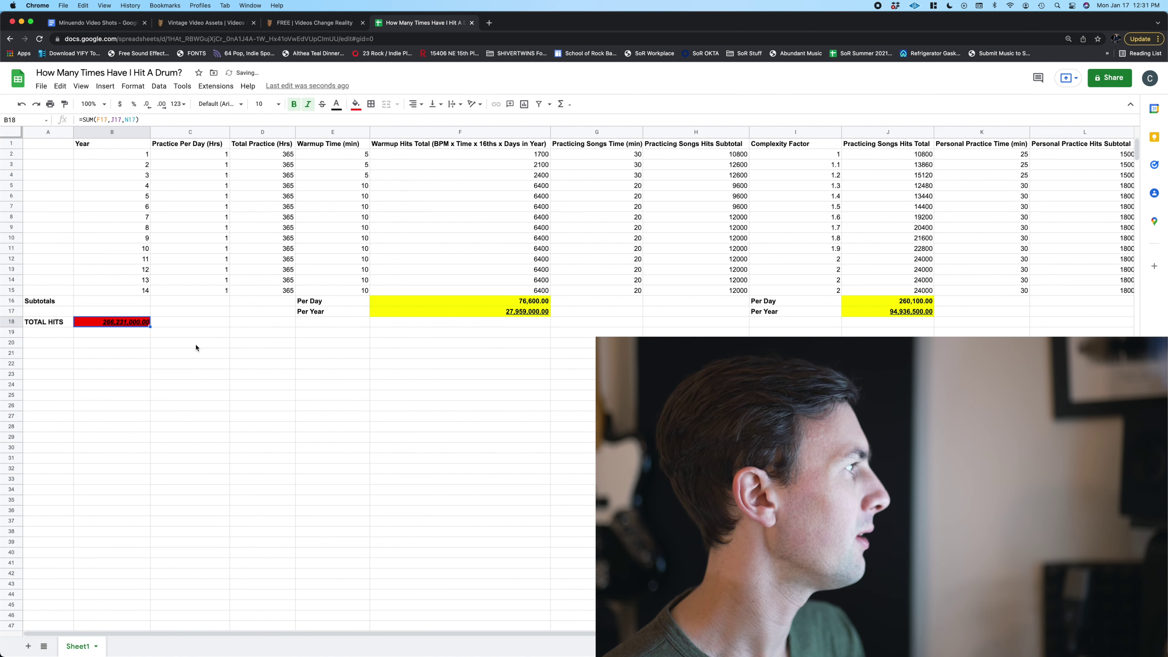
pyautogui.click(112, 333)
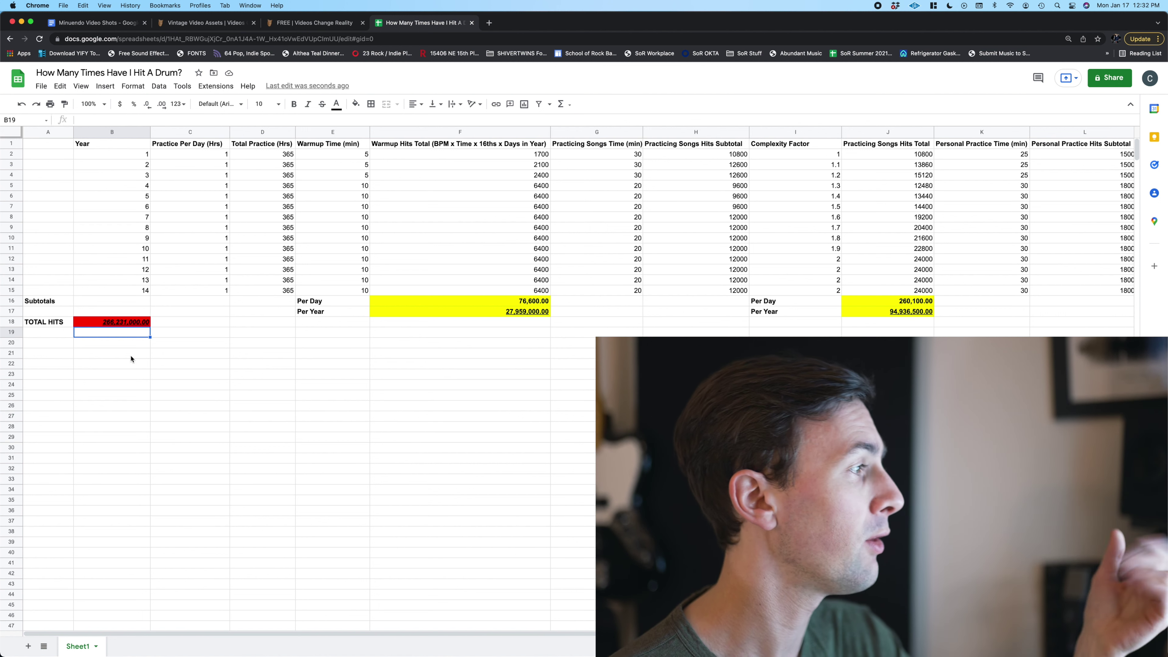
pyautogui.click(82, 323)
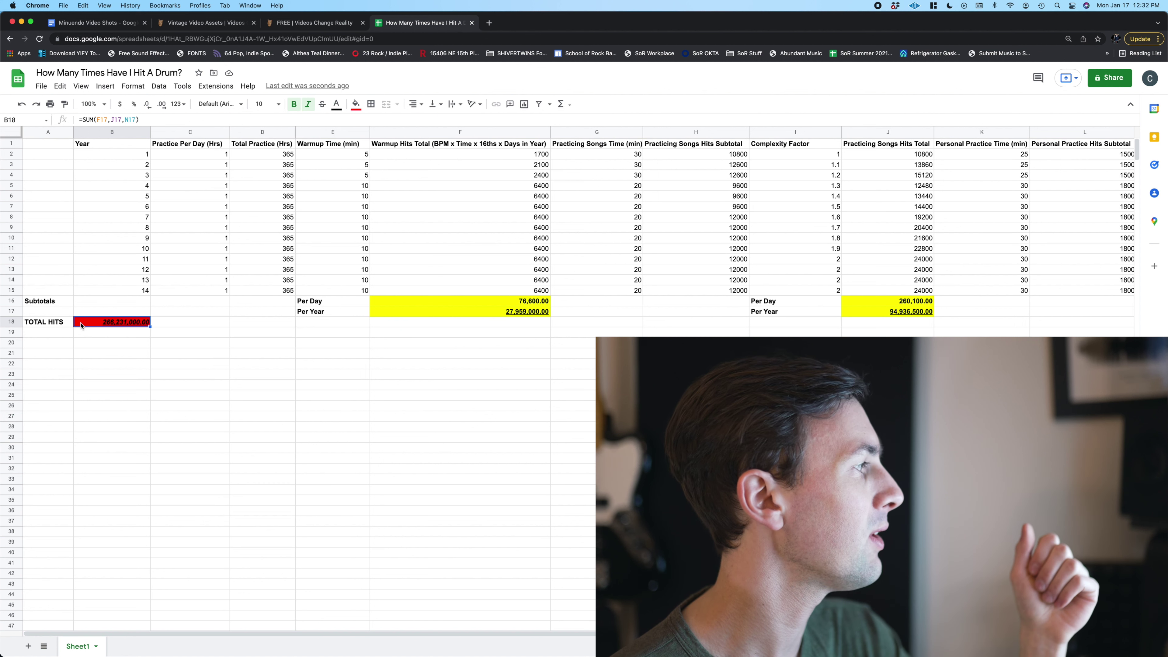